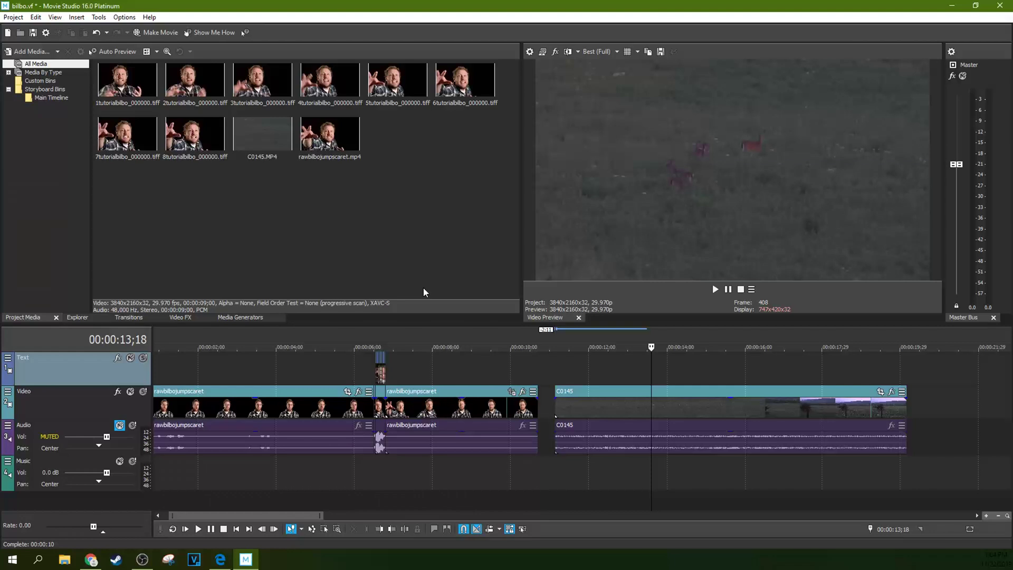
- Move the edit cursor back to 00:00:12;21 and open Project Video Properties
left_click(616, 381)
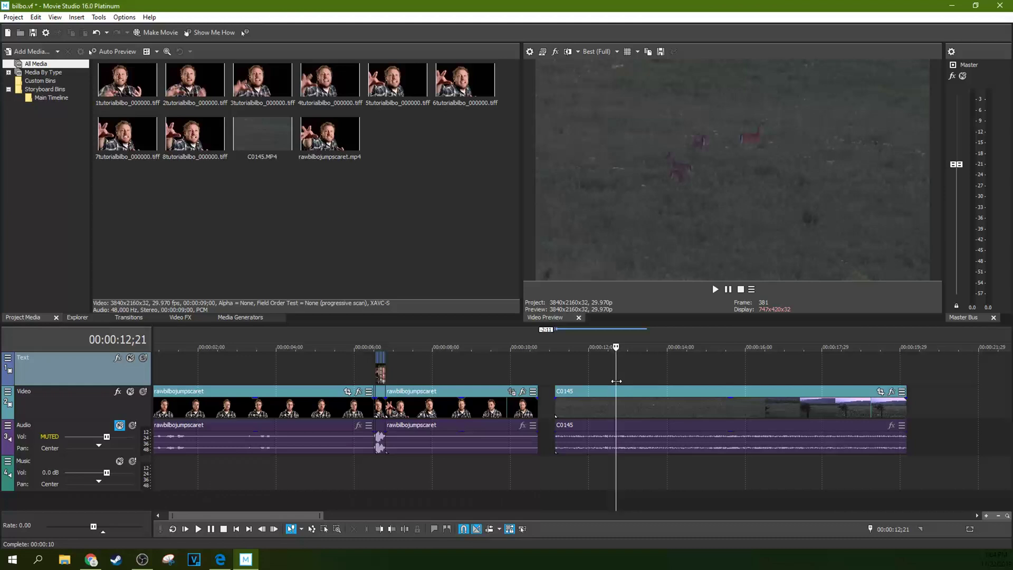
left_click(530, 51)
- Check the project's Audio and Video settings (3840x2160, 29.970 fps, 48,000 Hz stereo), then close them
left_click(431, 95)
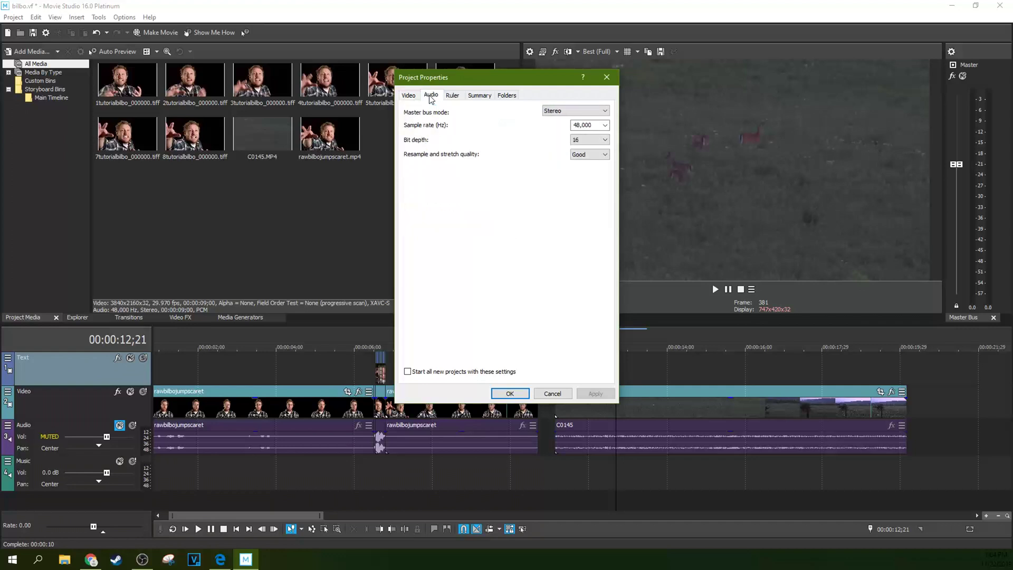
left_click(410, 95)
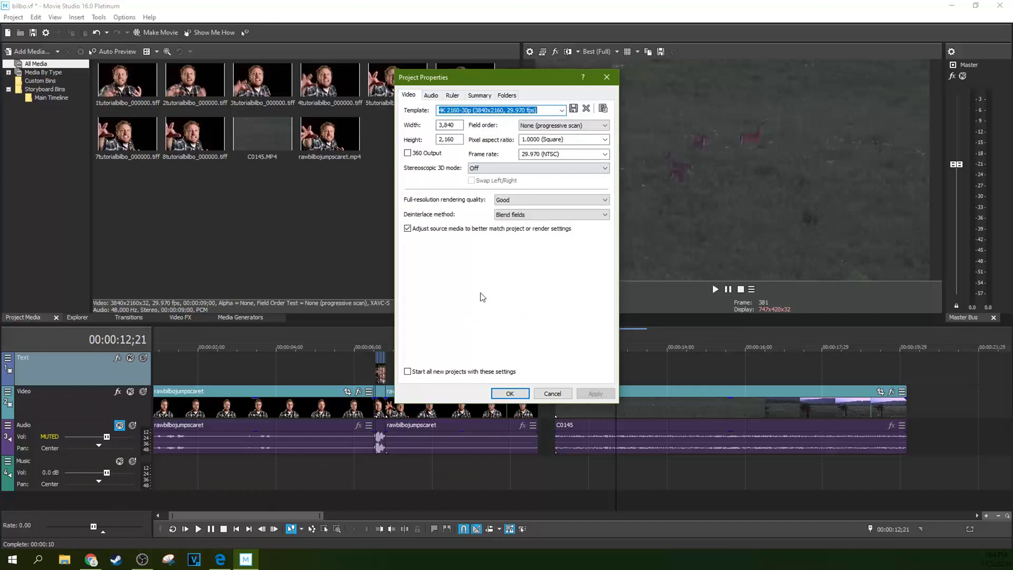
left_click(613, 76)
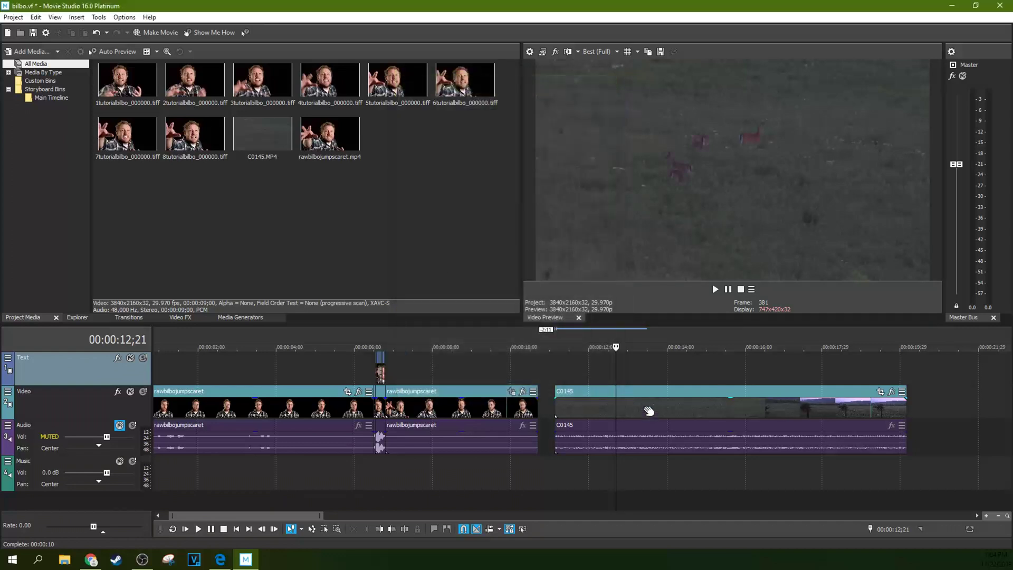
- Scrub the timeline between 00:00:10;11 and 00:00:13;09, settling at 00:00:11;20
left_click(639, 377)
left_click(560, 377)
left_click(586, 372)
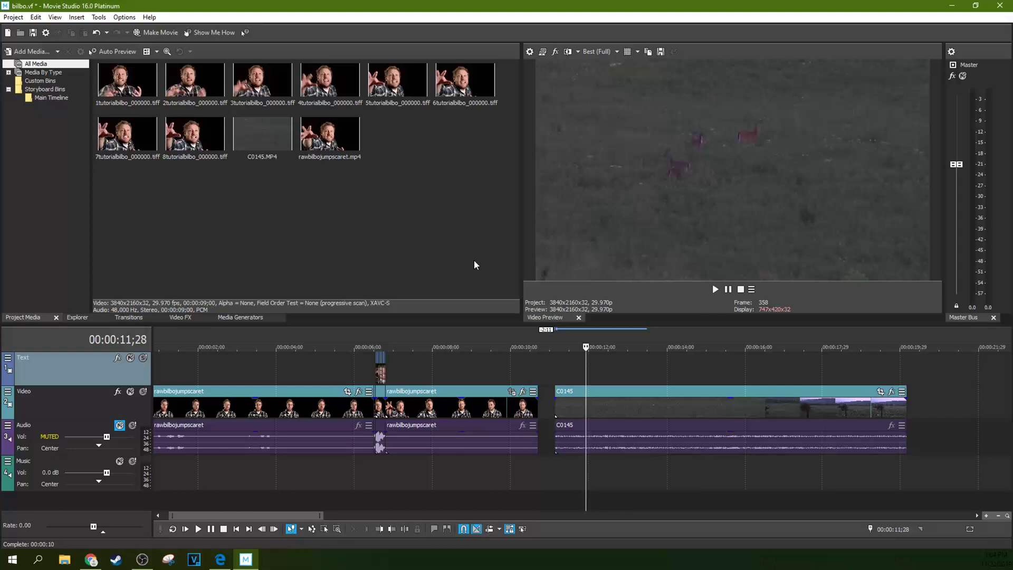
left_click(619, 368)
left_click(584, 362)
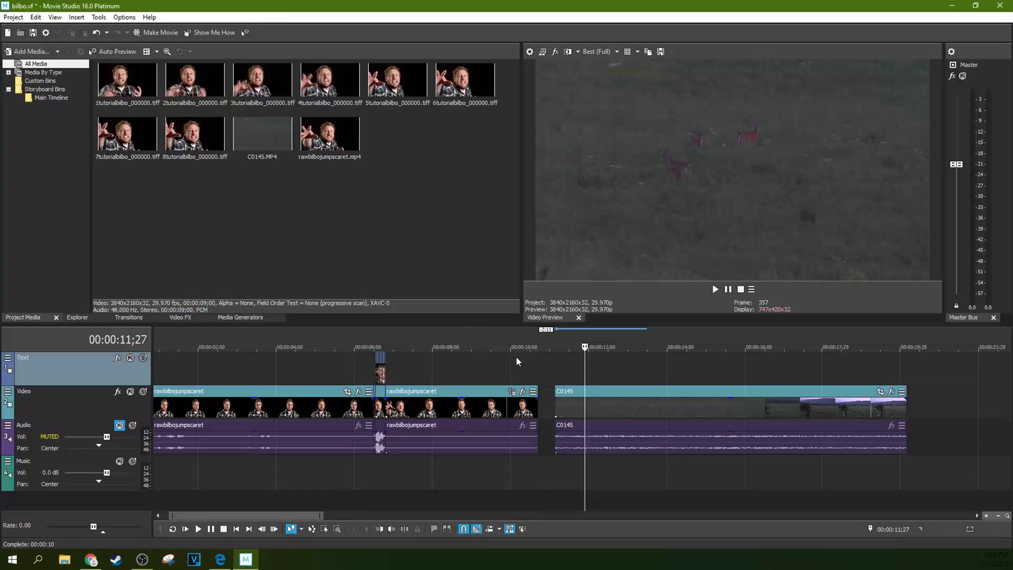
left_click(570, 372)
left_click(524, 372)
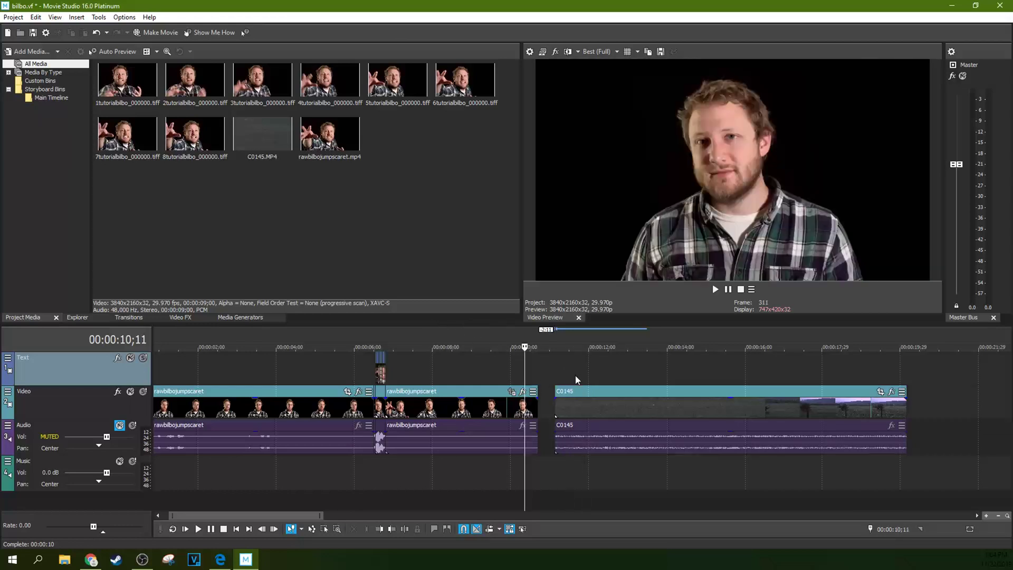
left_click(575, 374)
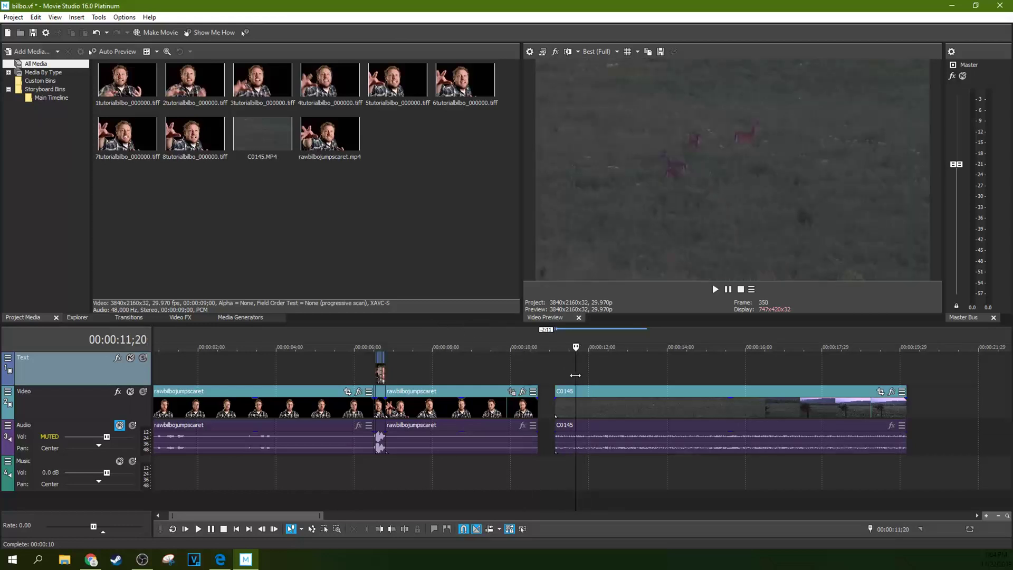
- Zoom and scrub the timeline to 00:00:11;26, then right-click rawbilbojumpscaret.mp4 in the media bin
scroll(606, 375, "up", 2)
left_click(603, 370)
left_click(567, 376)
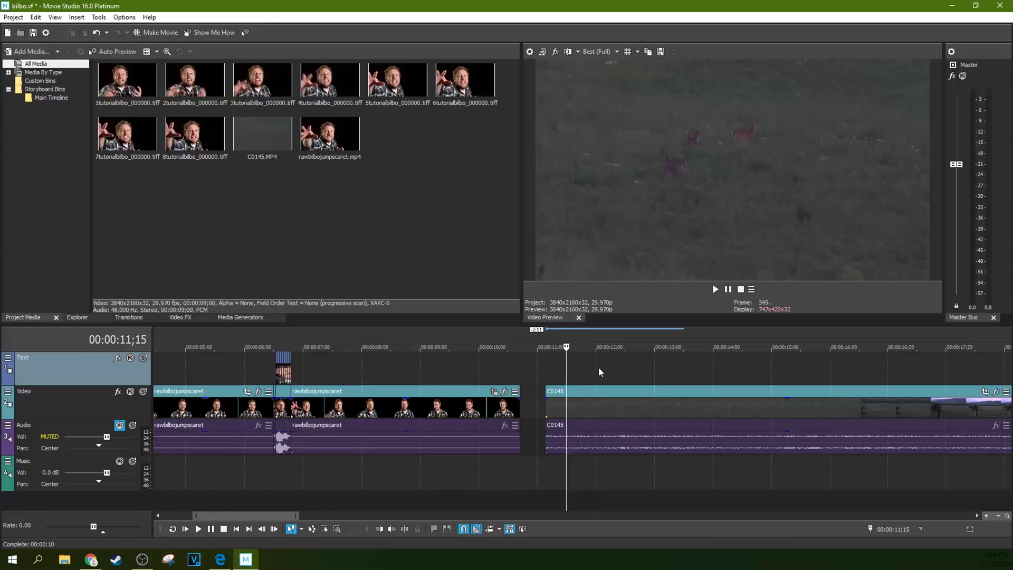
scroll(566, 369, "down", 2)
left_click(528, 360)
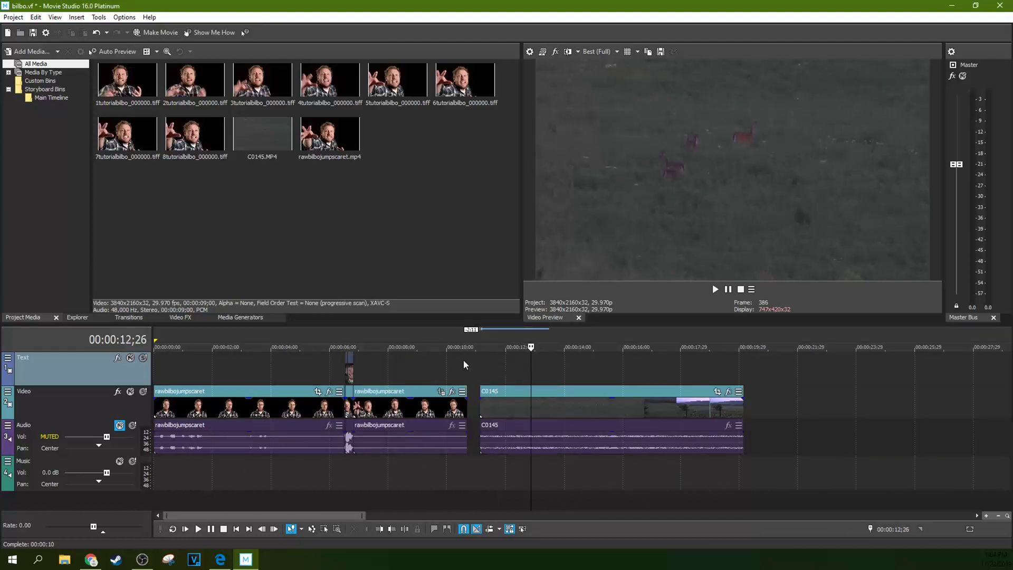
left_click(435, 361)
left_click(520, 369)
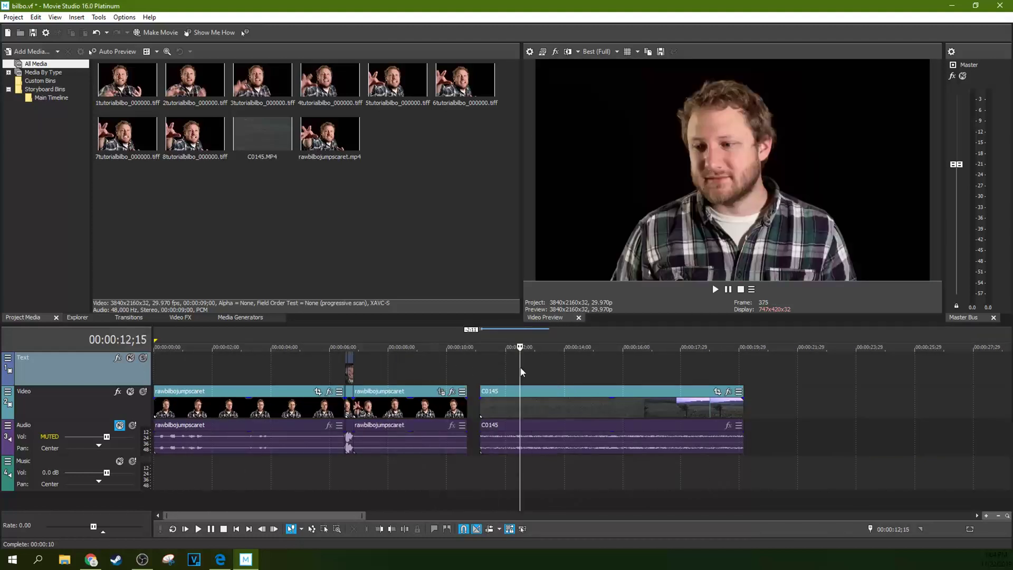
left_click(427, 369)
left_click(501, 365)
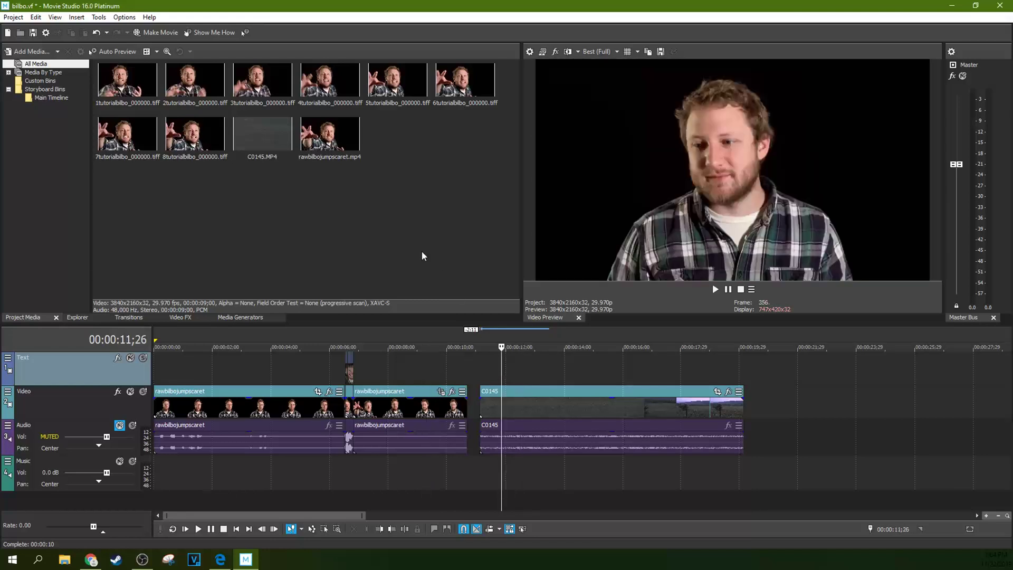
left_click(331, 148)
right_click(333, 146)
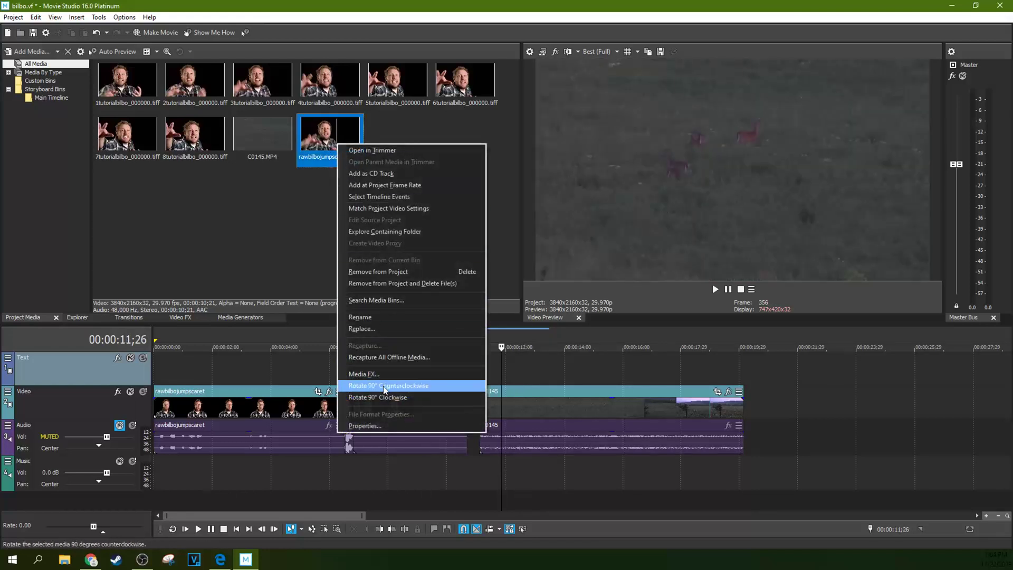
- Open rawbilbojumpscaret.mp4's Properties and inspect its Audio 1 and Video 1 streams
left_click(281, 220)
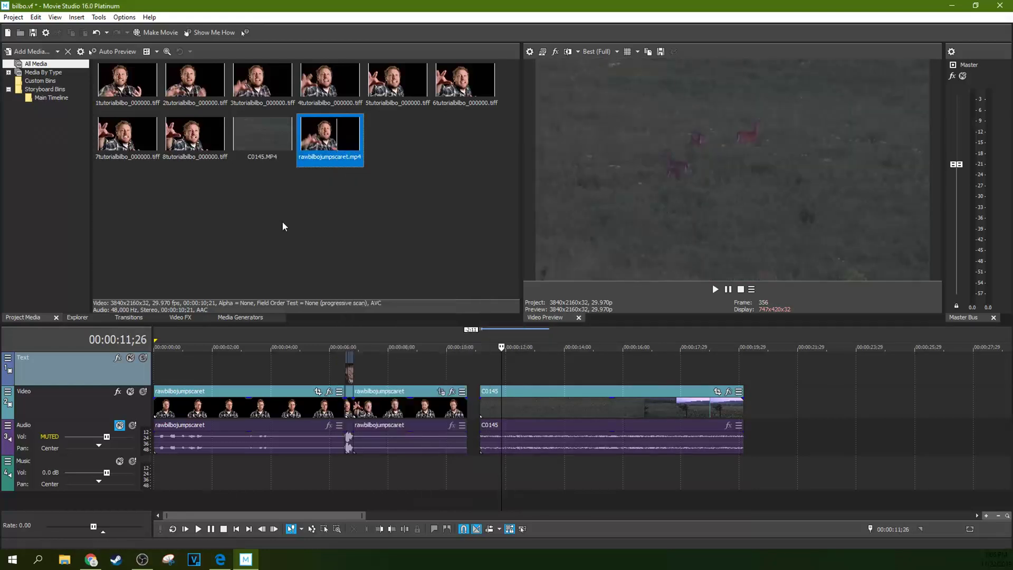
right_click(350, 140)
left_click(376, 421)
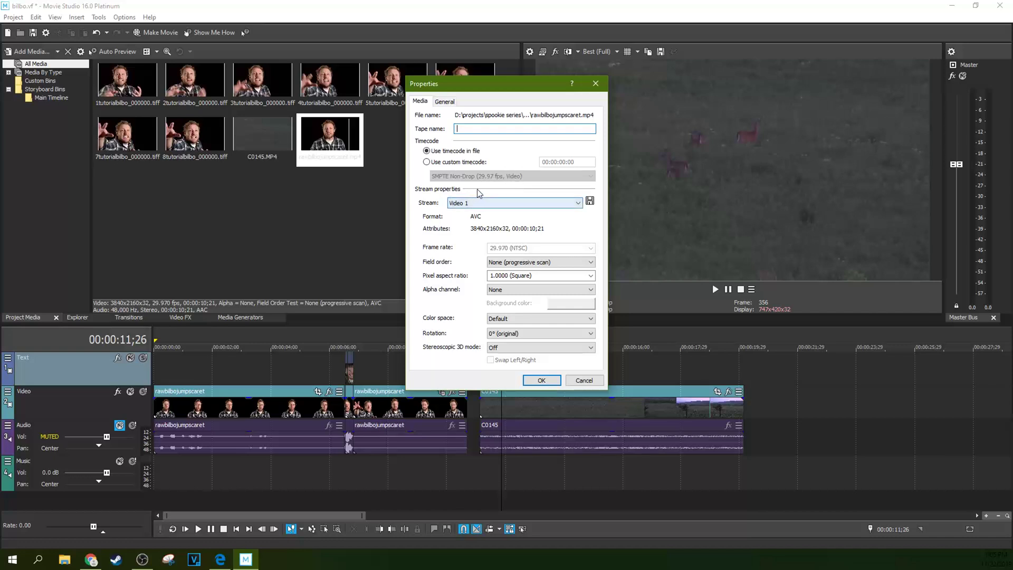
left_click(524, 202)
left_click(530, 215)
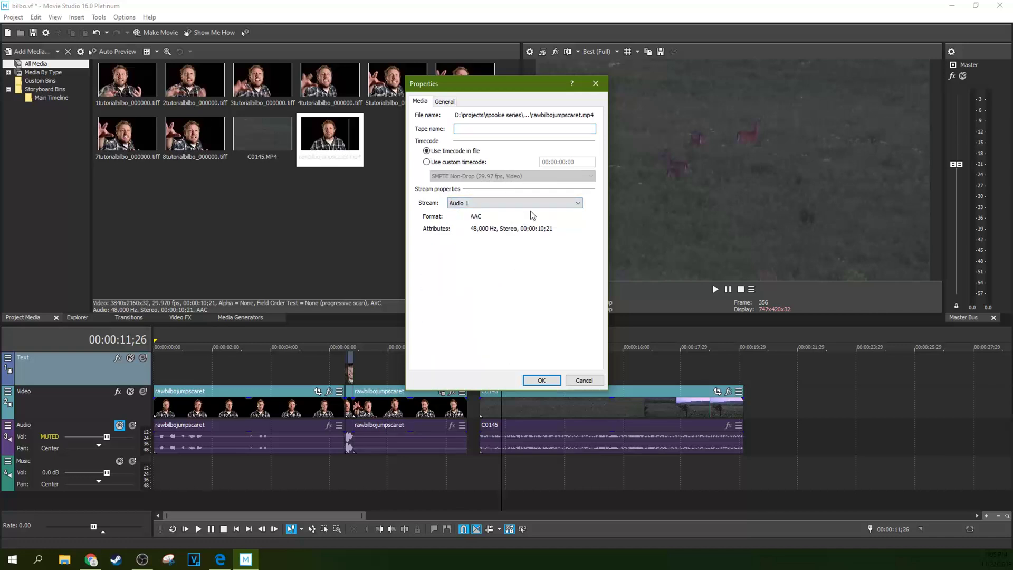
left_click(501, 201)
left_click(494, 212)
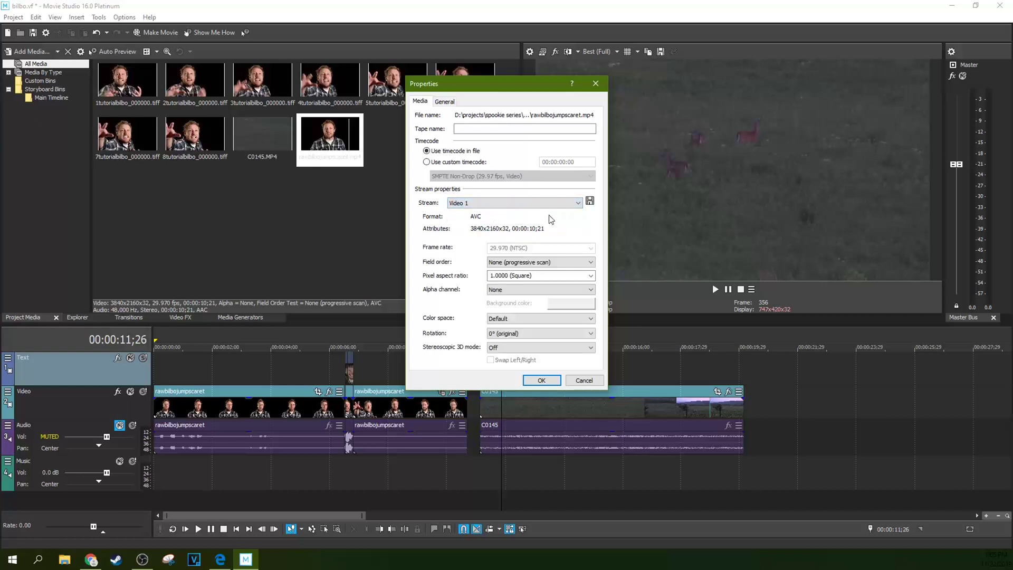
- Keep field order at None (progressive scan), close the clip properties, and reopen Project Properties
left_click_drag(504, 89, 424, 80)
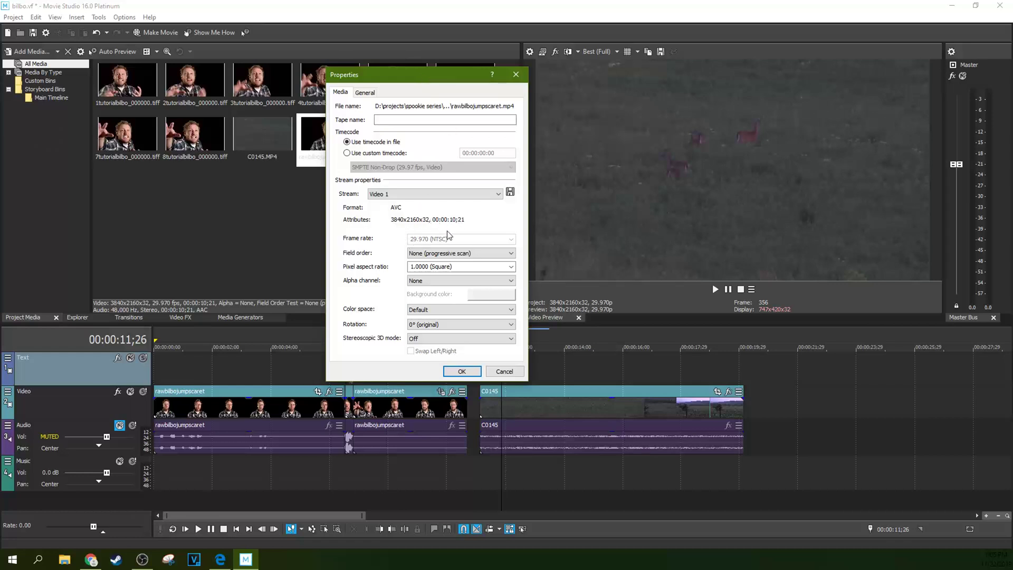
left_click(467, 253)
left_click(469, 254)
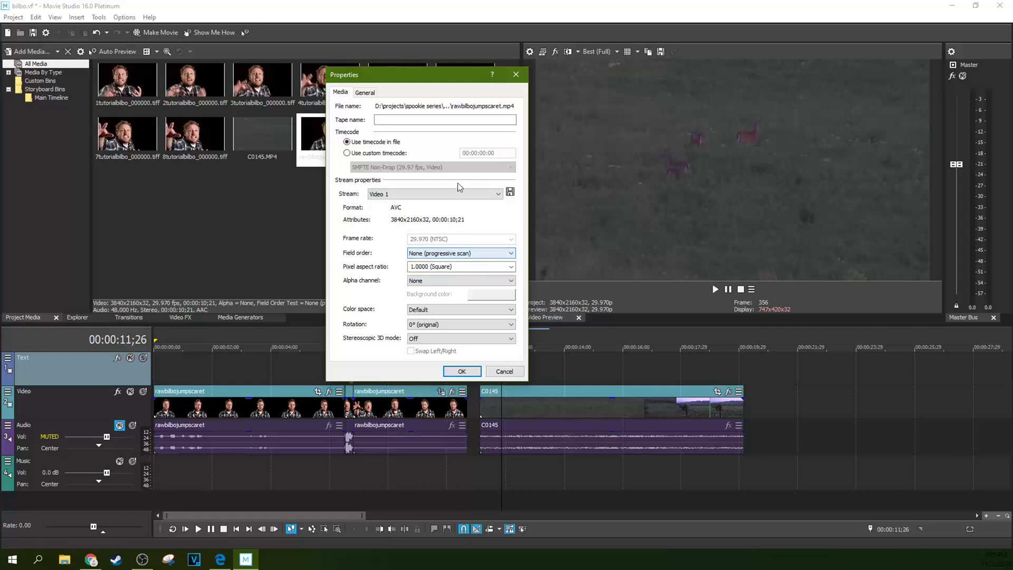
left_click_drag(462, 79, 437, 79)
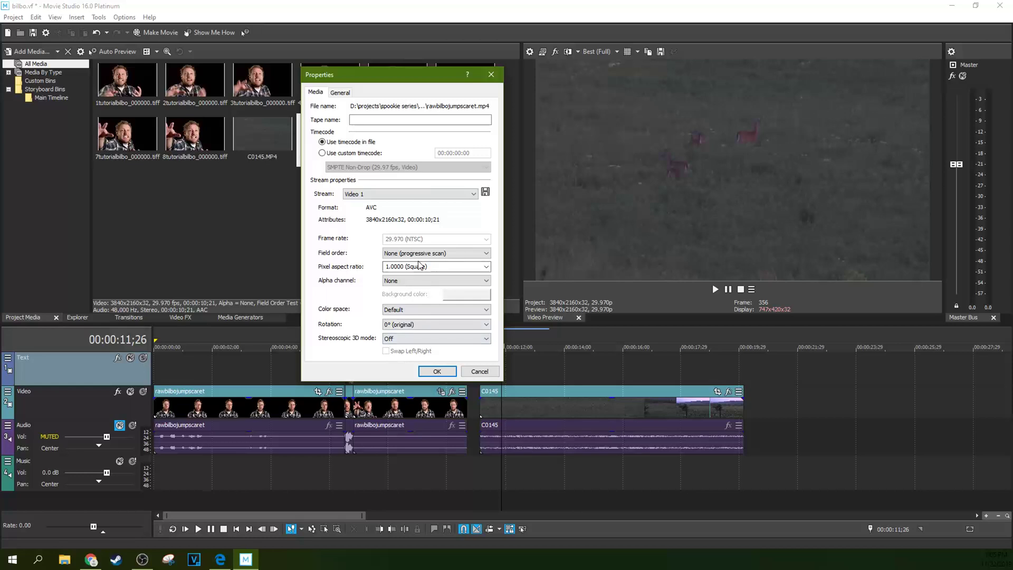
left_click(491, 74)
left_click(530, 51)
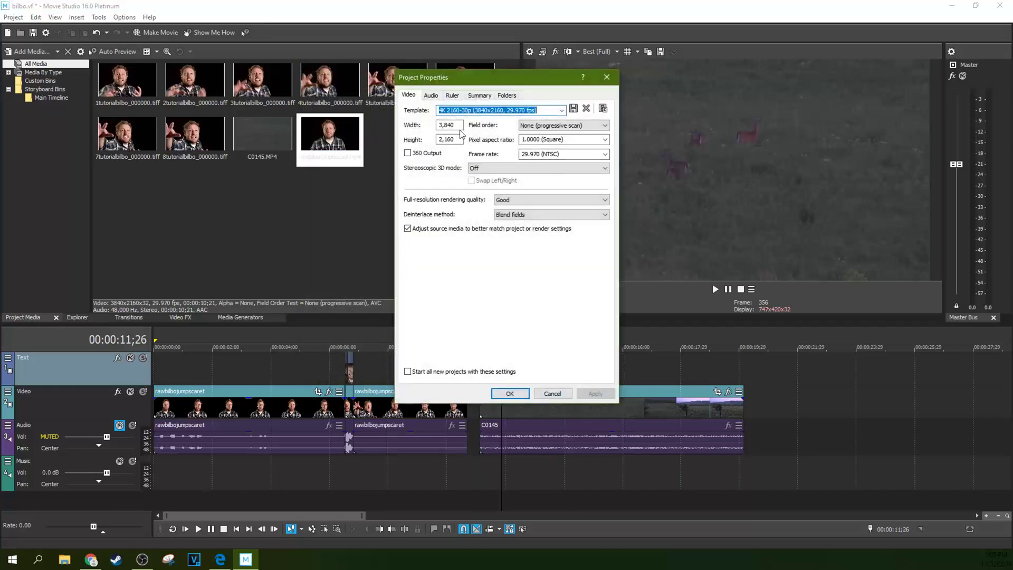
- Close Project Properties, reopen rawbilbojumpscaret.mp4's Properties, and leave field order at None (progressive scan)
left_click(608, 78)
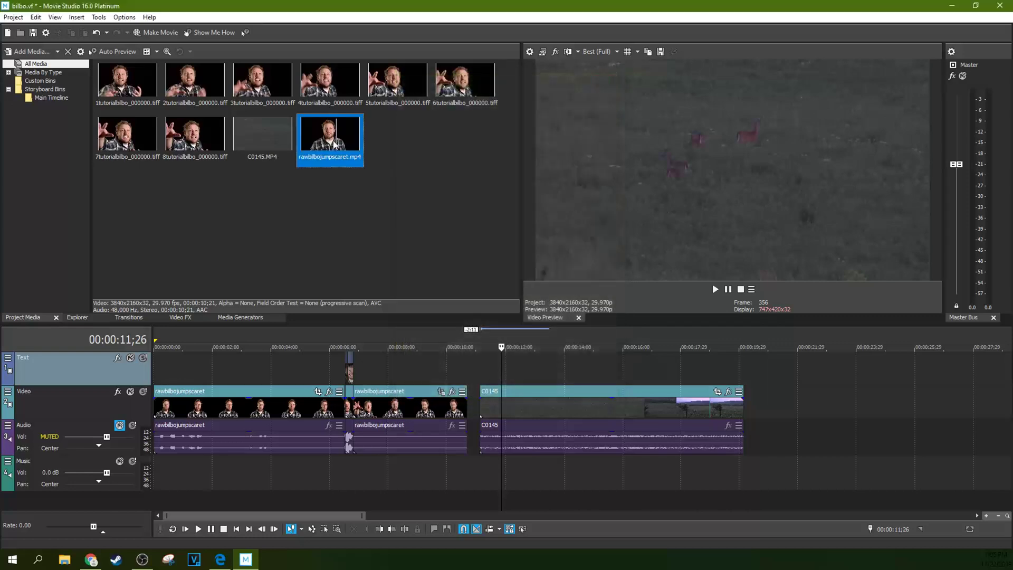
right_click(299, 141)
left_click(401, 425)
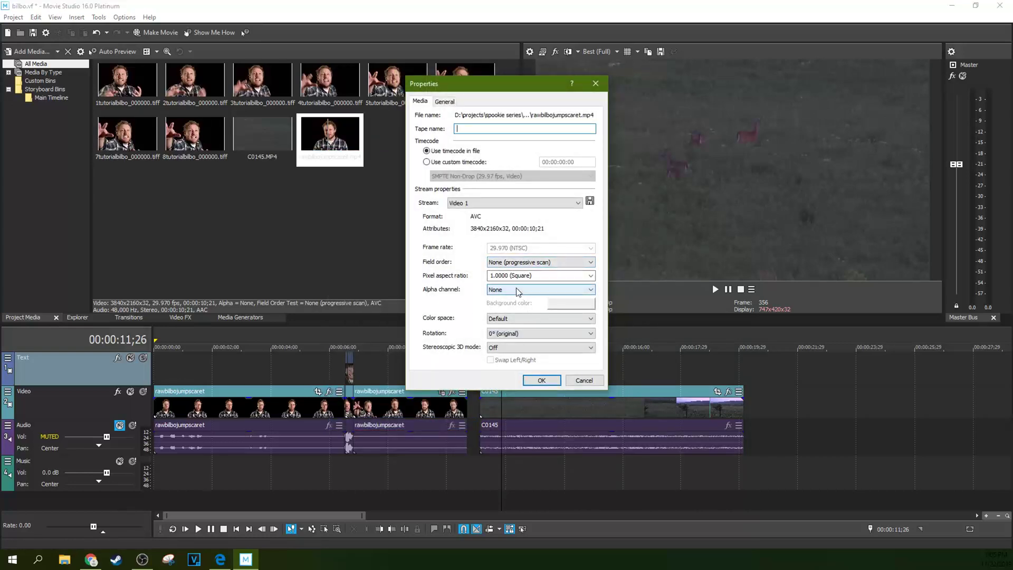
left_click(516, 262)
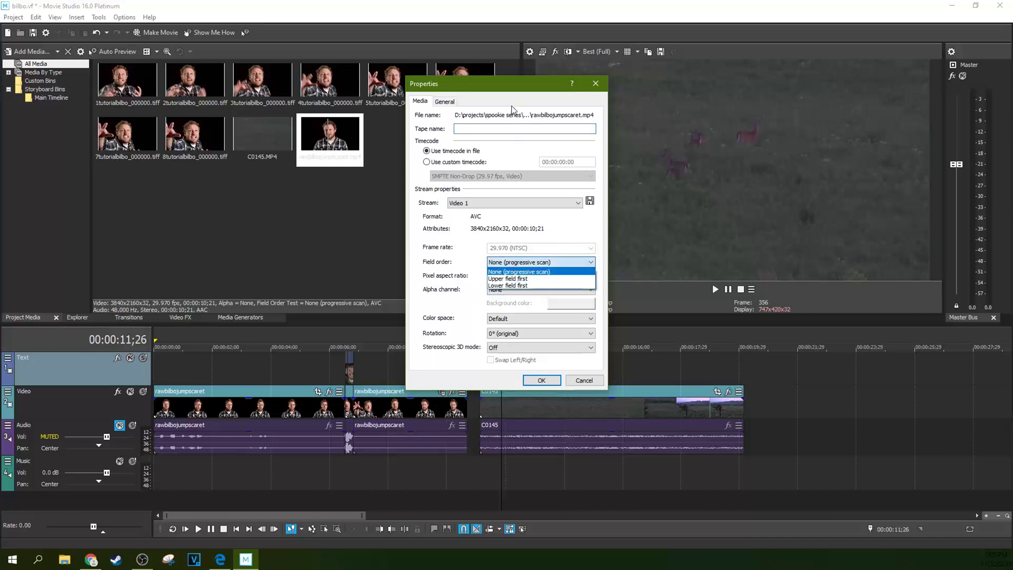
left_click(522, 87)
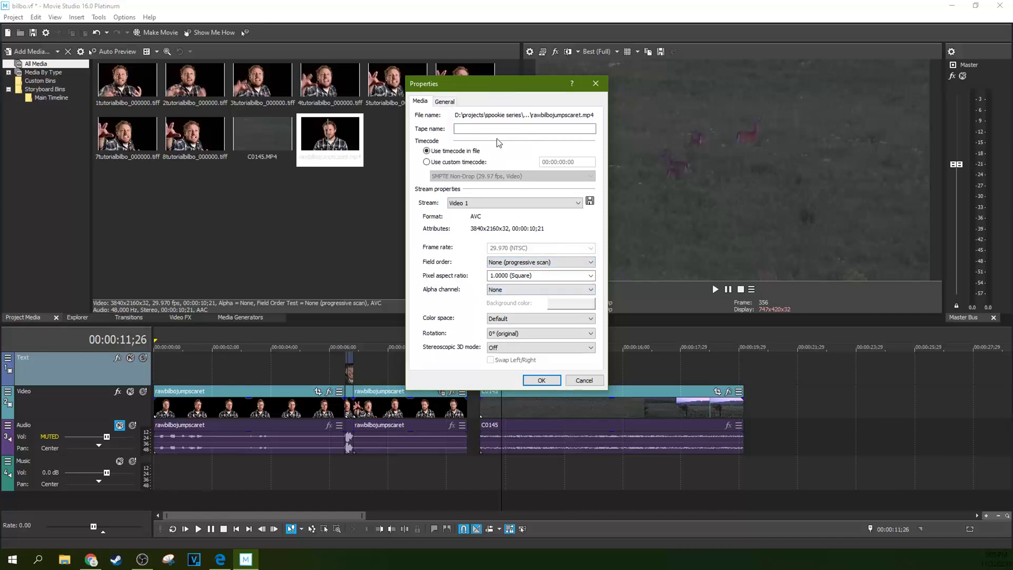
left_click_drag(524, 88, 384, 90)
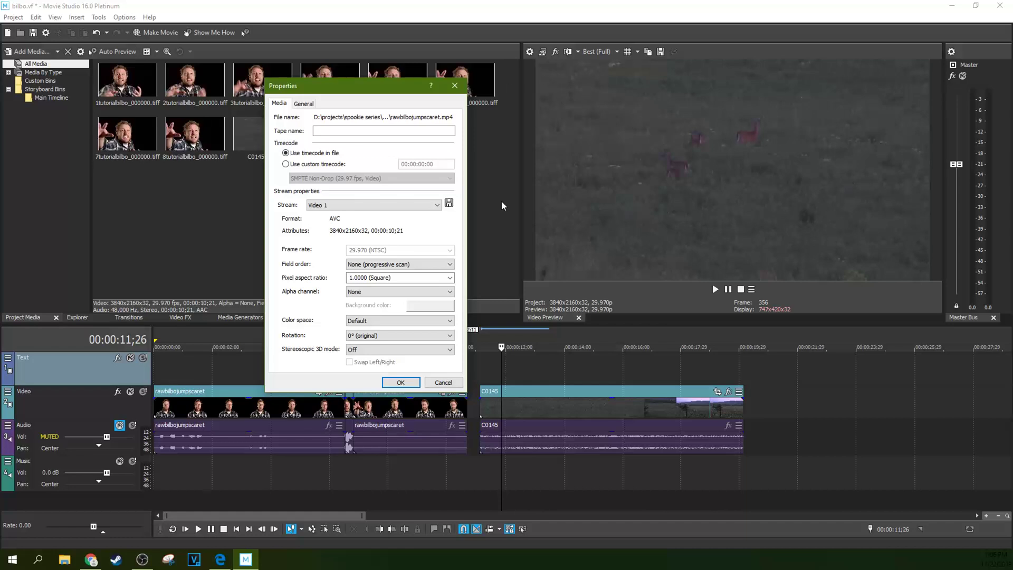
left_click(412, 265)
left_click(412, 272)
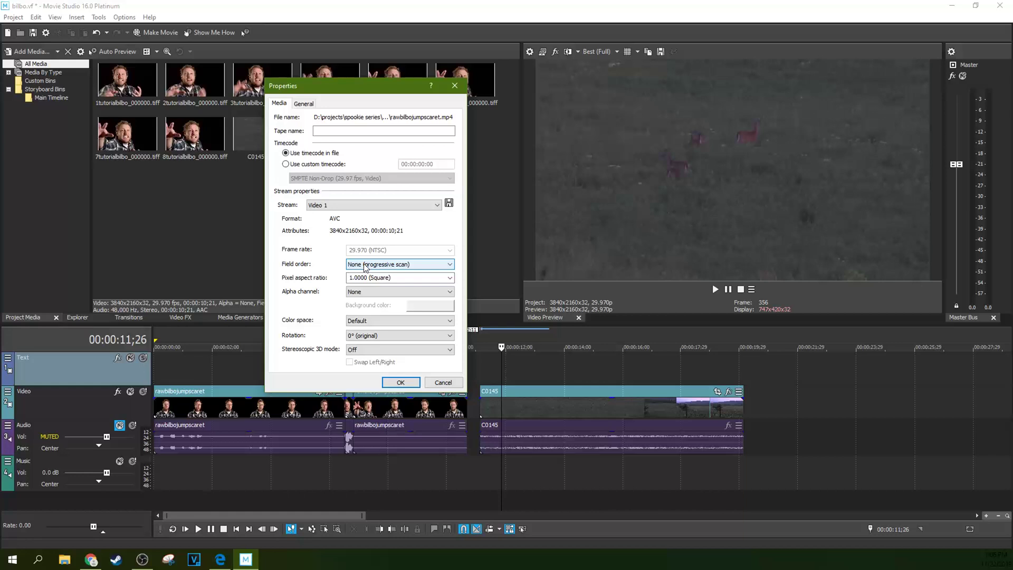
key("Return")
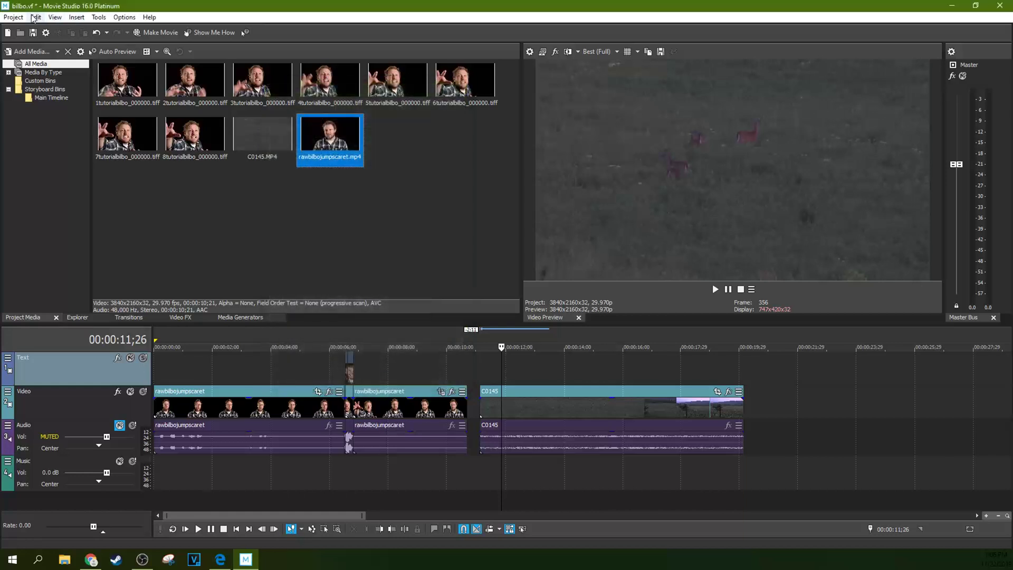
- Open Capture from the Project menu with HDV format, reposition the window, then close it
left_click(13, 17)
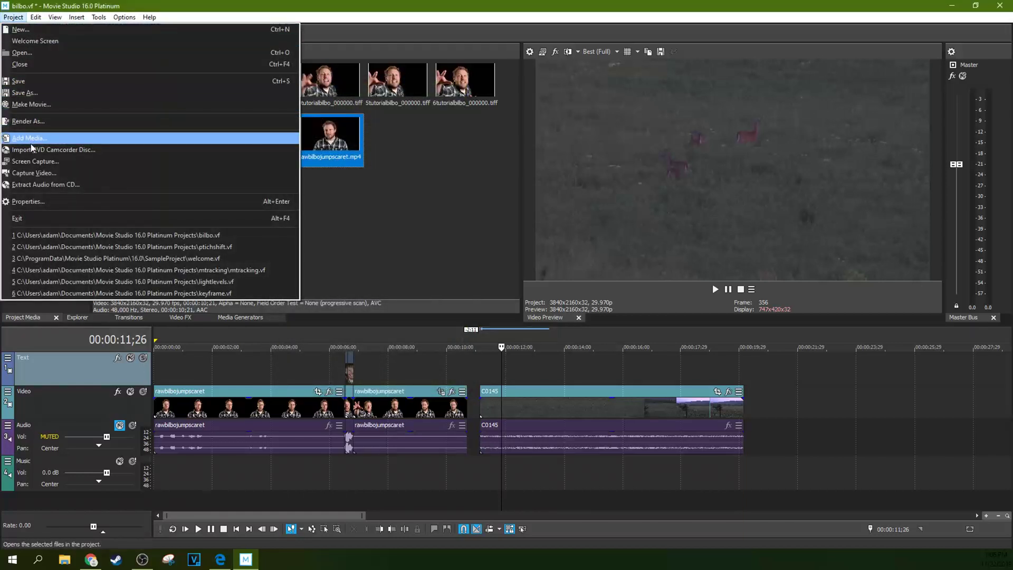
left_click(35, 172)
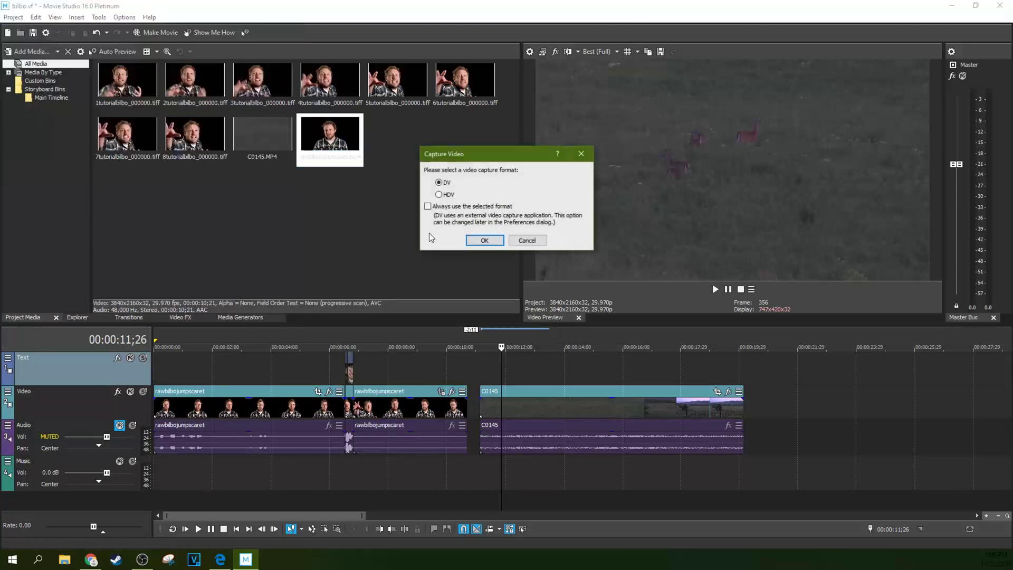
left_click(480, 241)
left_click_drag(443, 154, 263, 153)
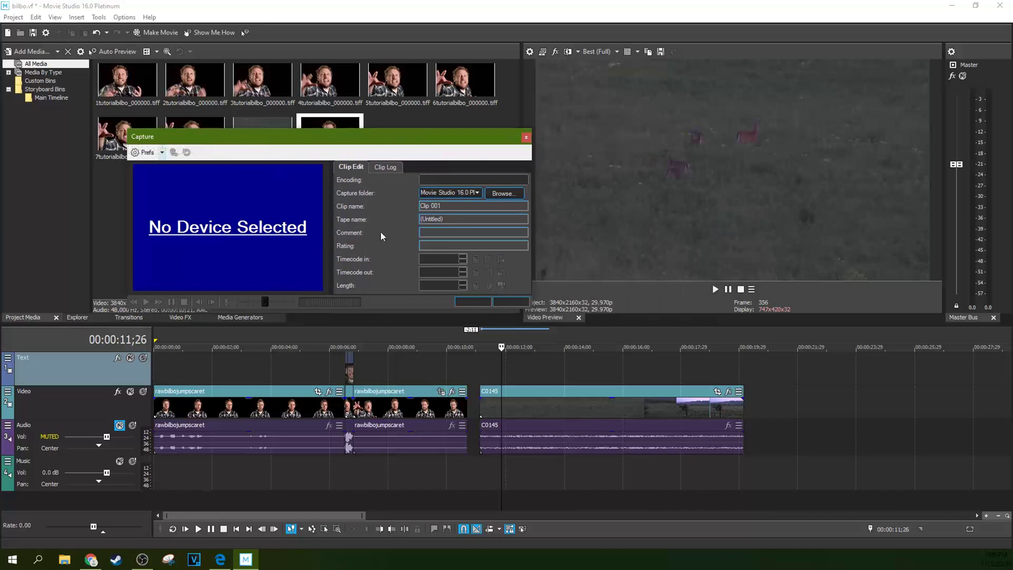
left_click_drag(401, 148, 385, 153)
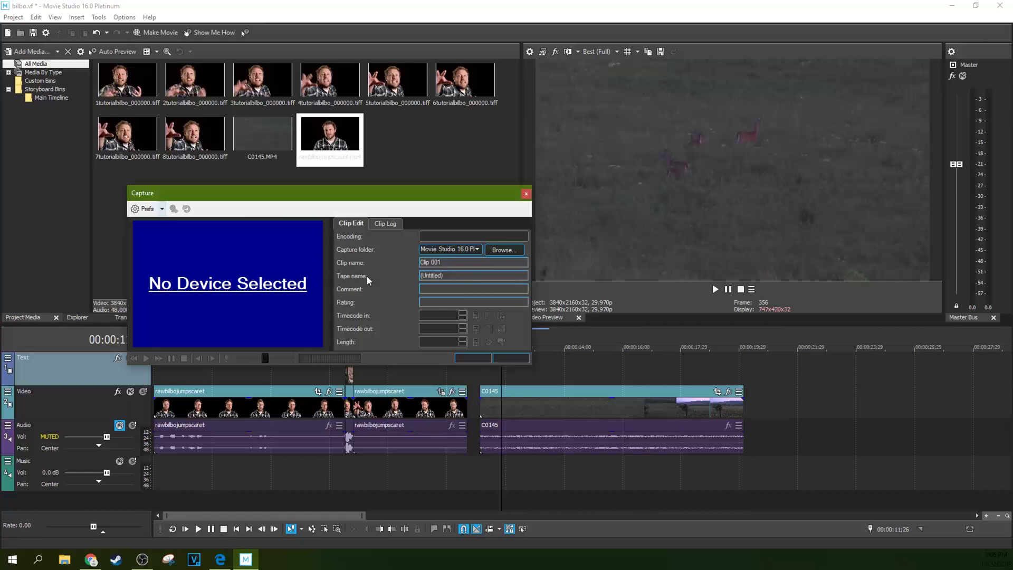
left_click(526, 196)
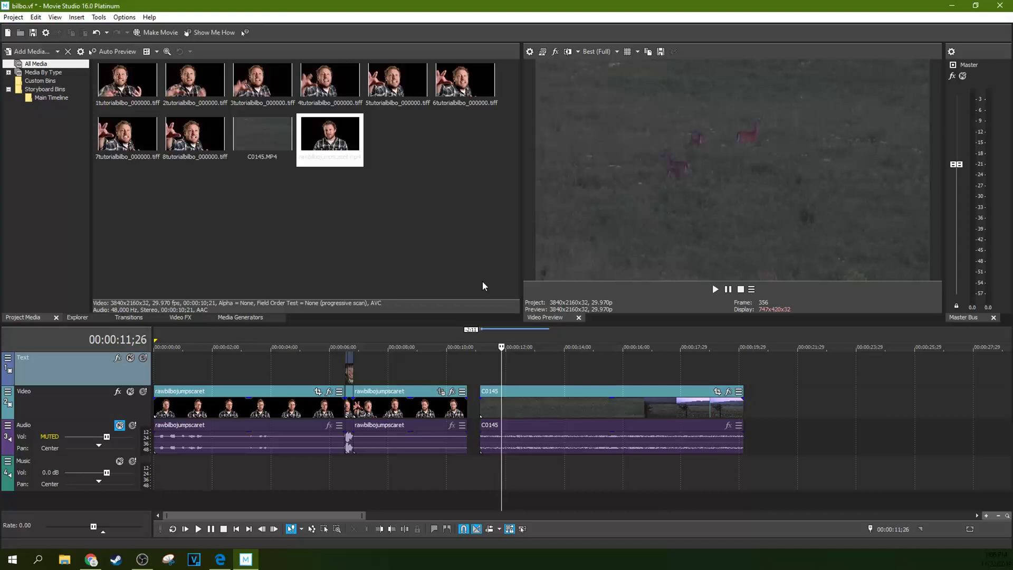
- Check rawbilbojumpscaret.mp4's properties (3840x2160, 29.970 fps) and close them
right_click(350, 148)
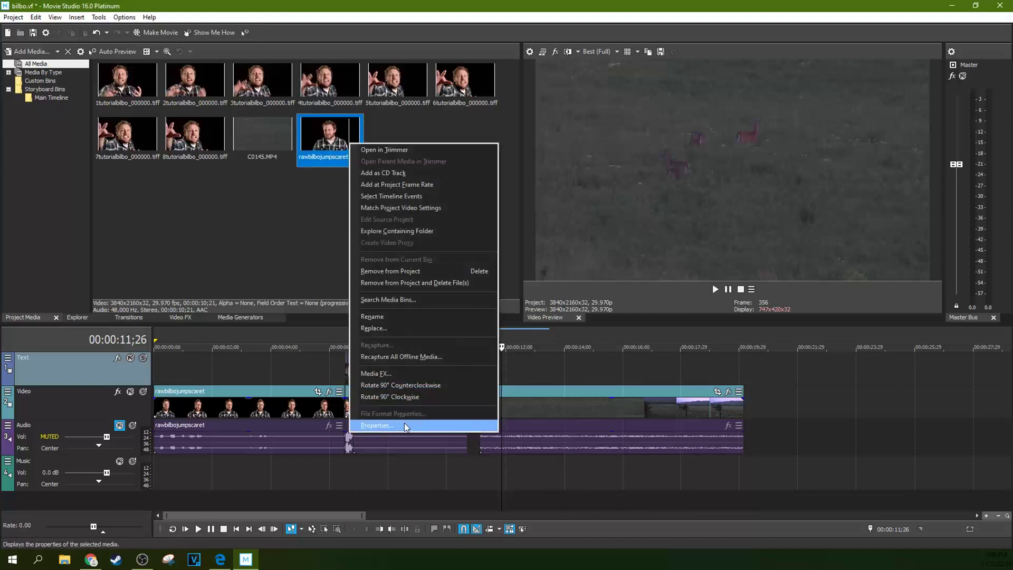
left_click(404, 423)
left_click_drag(508, 93, 427, 107)
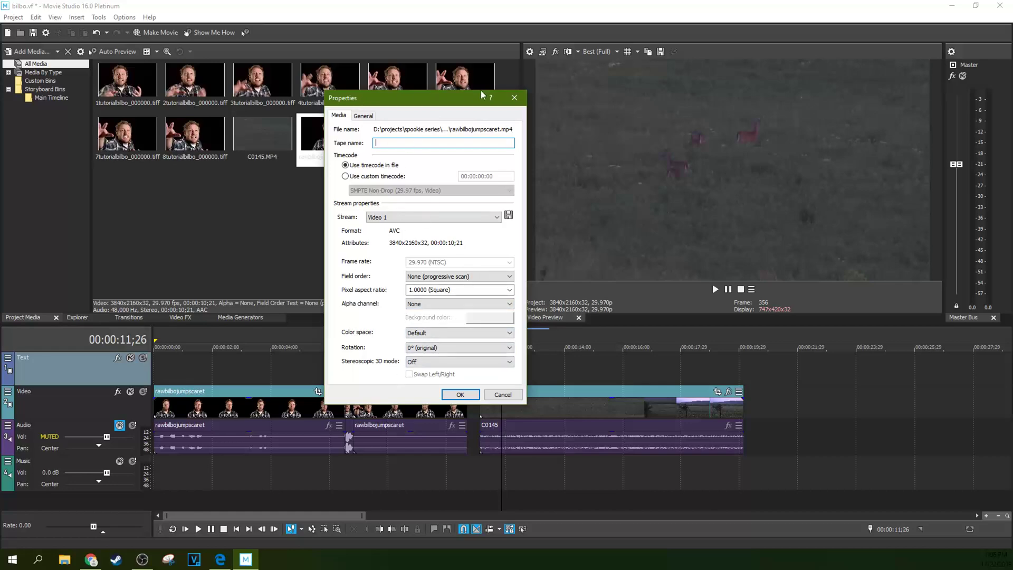
left_click(514, 97)
- Check C0145.MP4's properties (XAVC-S, 3840x2160, progressive), then reopen Project Properties
left_click(277, 141)
right_click(277, 141)
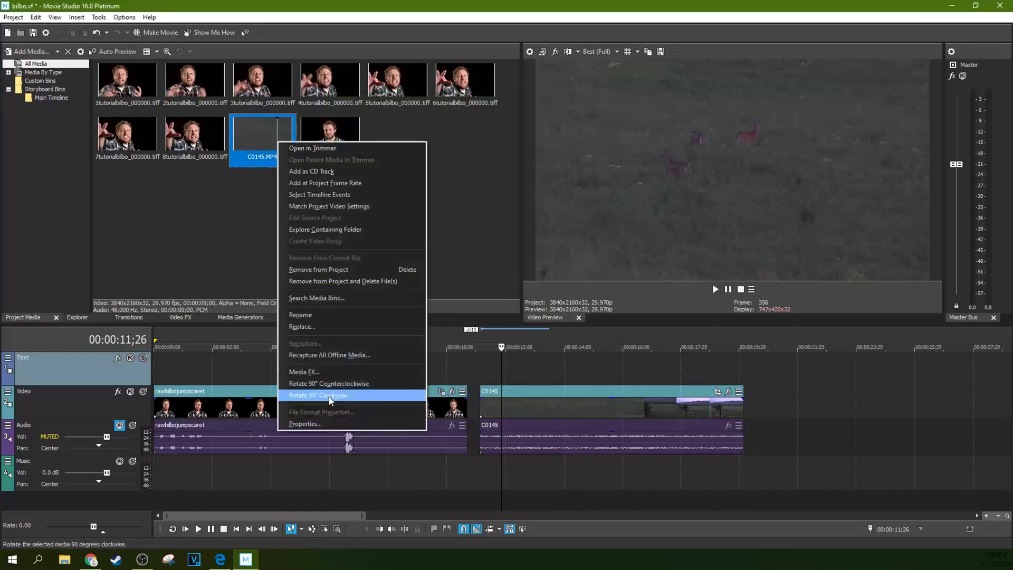
left_click(312, 423)
left_click_drag(491, 93, 403, 118)
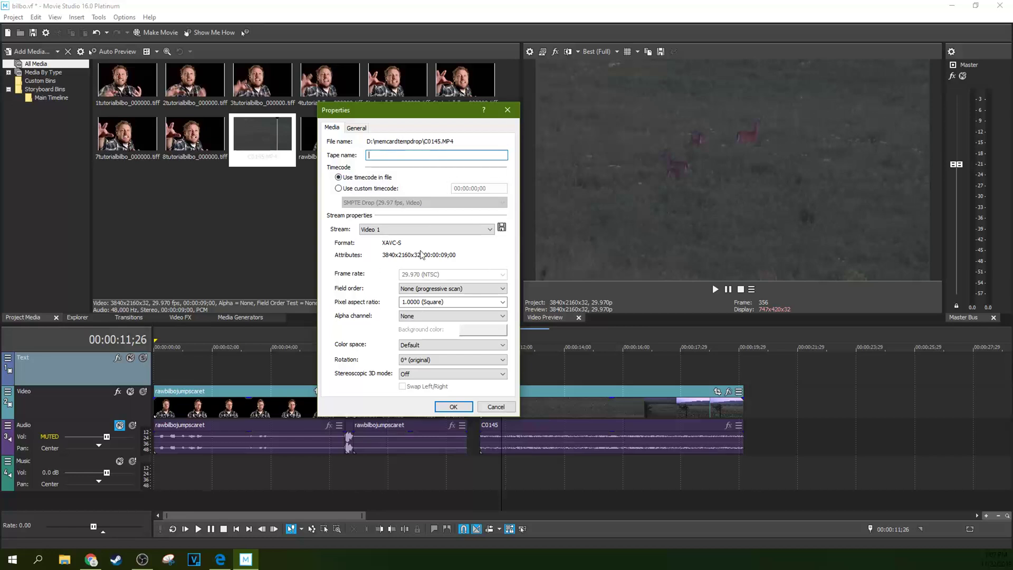
left_click(507, 109)
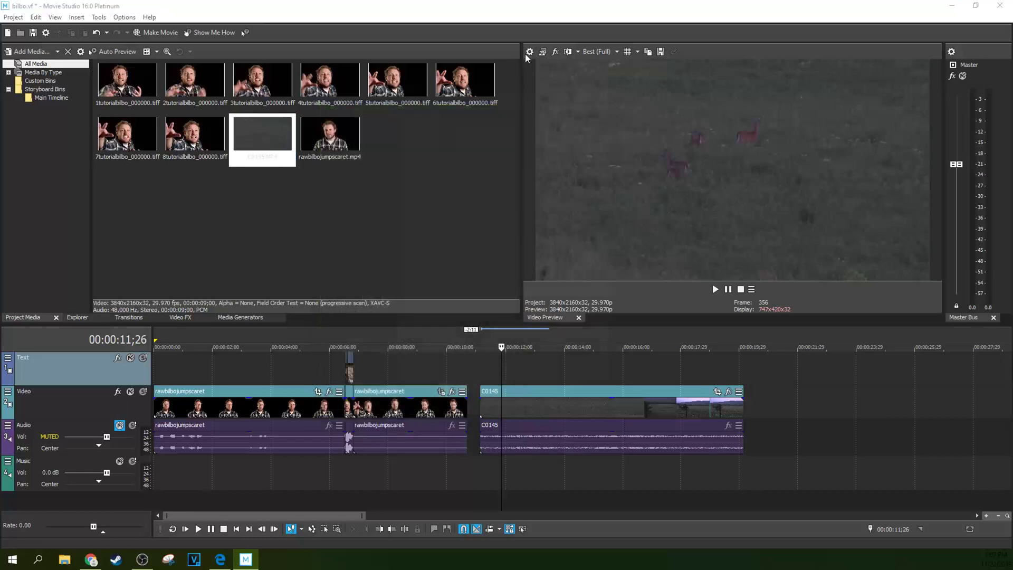
left_click(529, 51)
left_click_drag(515, 74, 423, 89)
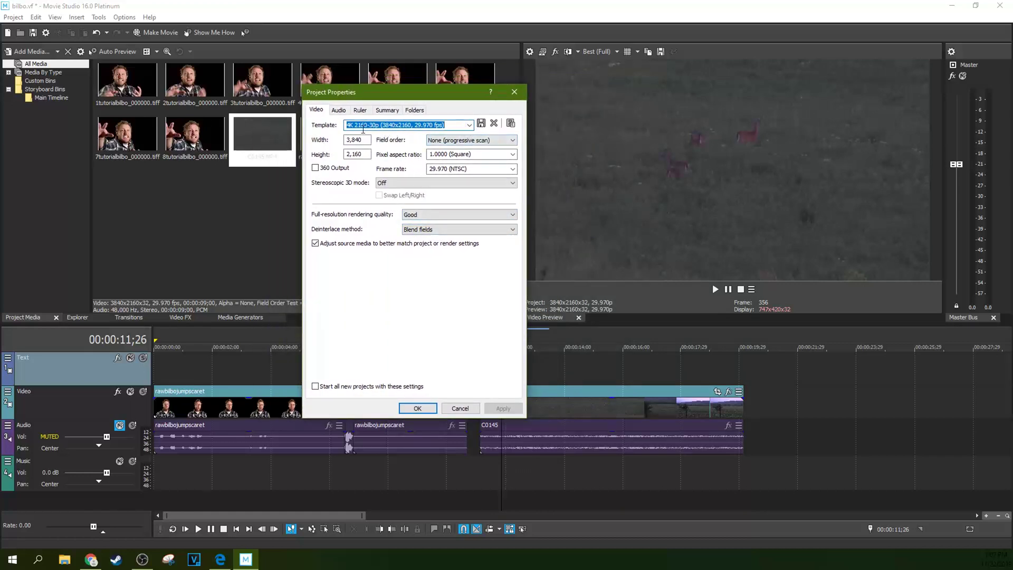
left_click_drag(354, 127, 428, 126)
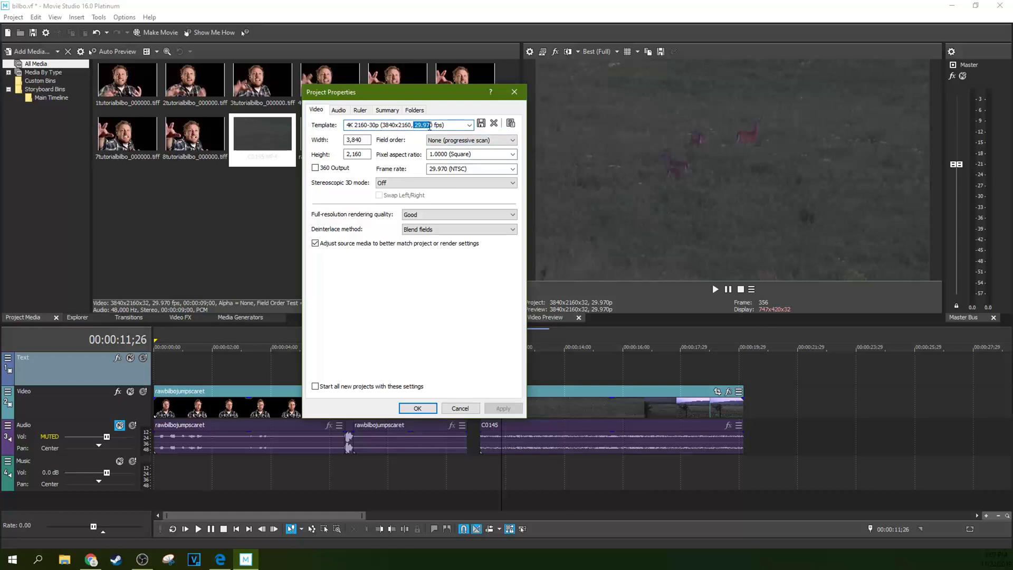
left_click(424, 125)
left_click(426, 125)
left_click(428, 127)
left_click_drag(416, 127, 433, 127)
left_click(415, 125)
left_click_drag(423, 125, 429, 125)
left_click(363, 141)
left_click(365, 154)
left_click(367, 139)
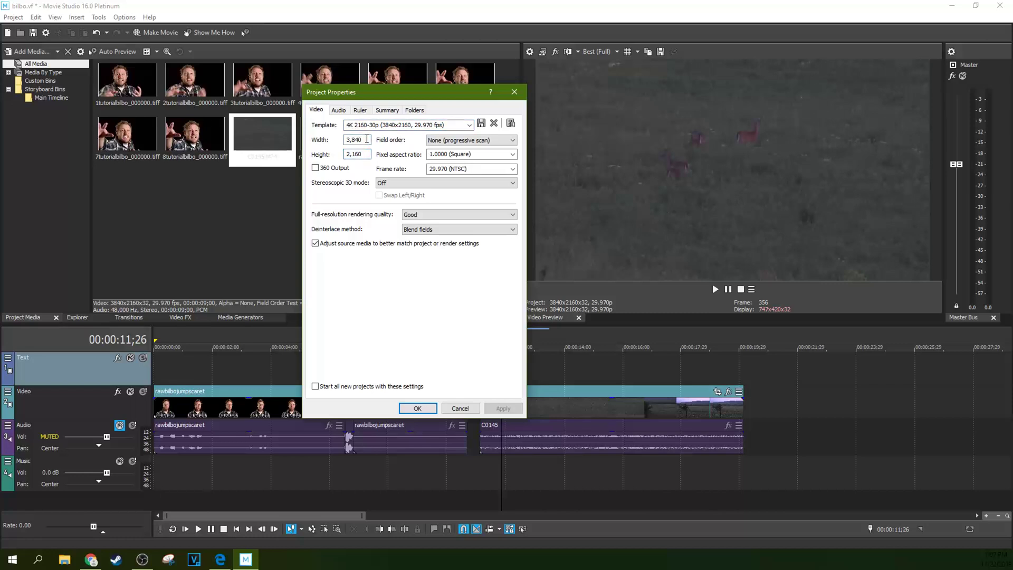
left_click(365, 155)
left_click_drag(396, 97, 339, 111)
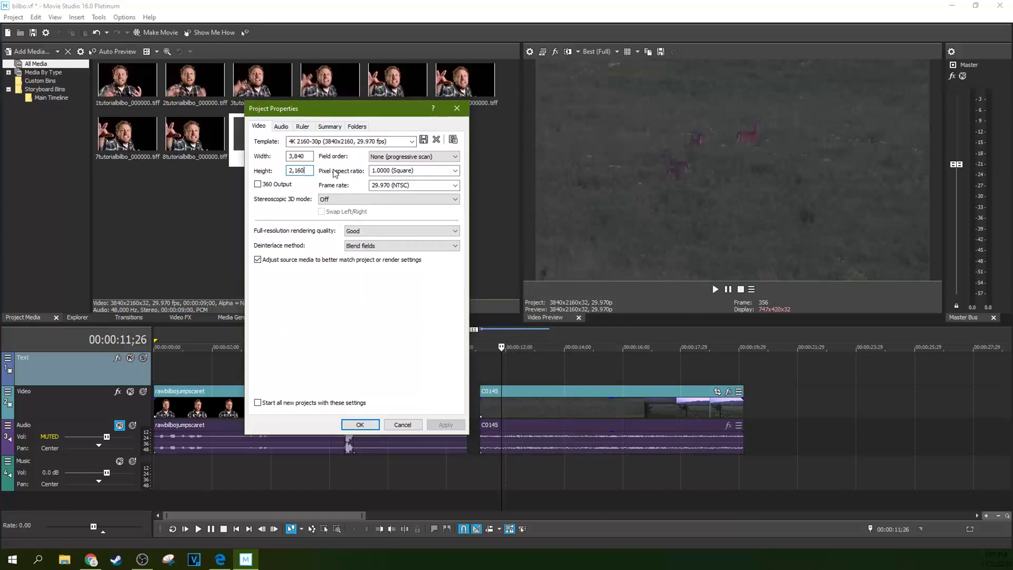
left_click_drag(343, 112, 264, 122)
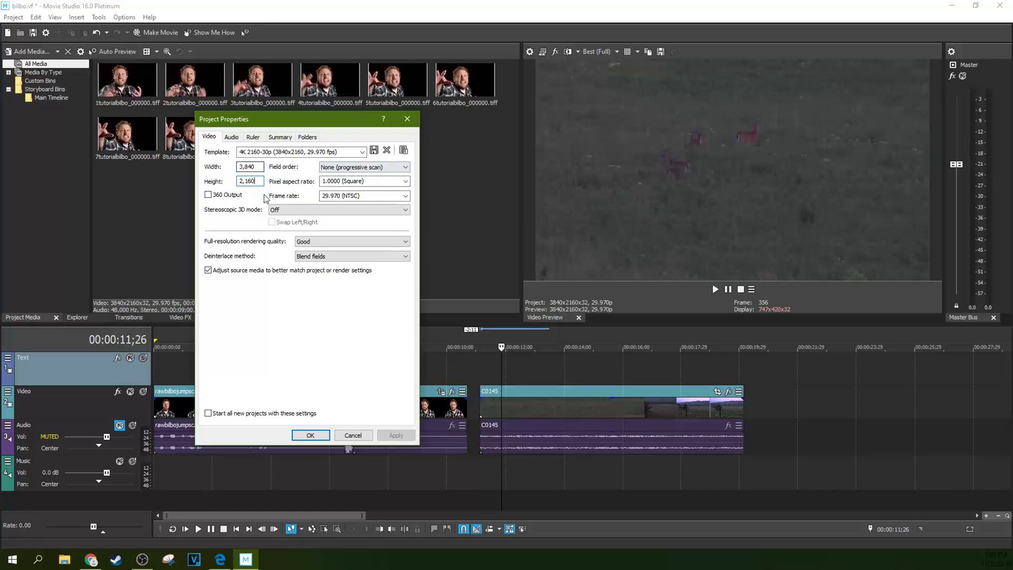
left_click_drag(317, 120, 363, 136)
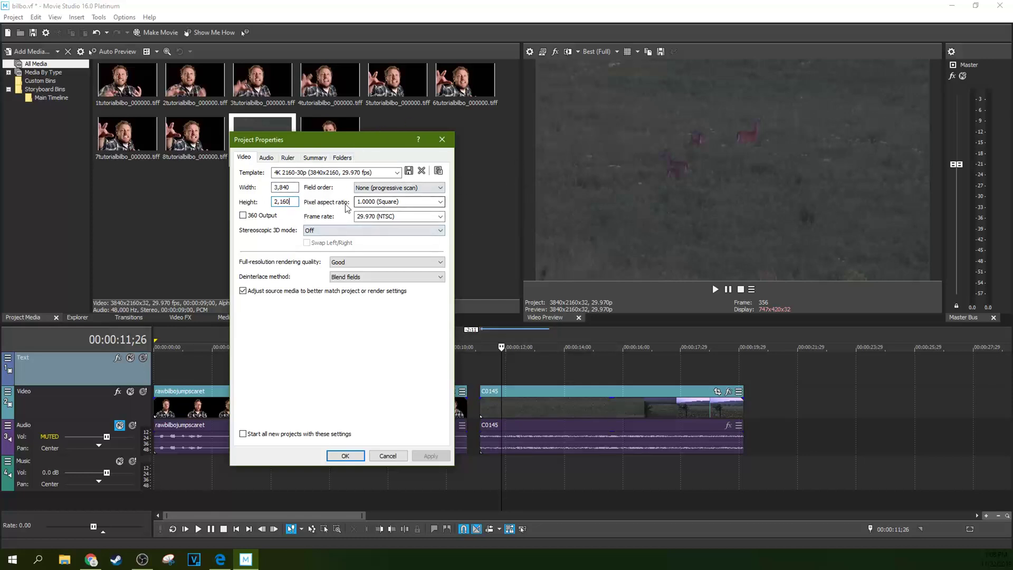
left_click(423, 201)
left_click(441, 202)
left_click(440, 202)
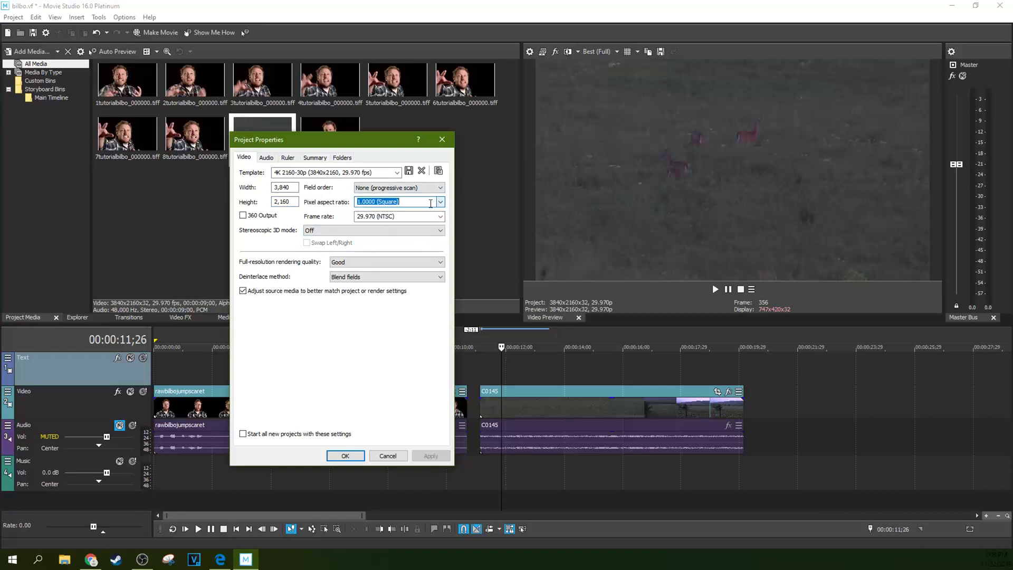
left_click(440, 202)
left_click(364, 211)
left_click_drag(373, 142, 448, 156)
left_click(490, 231)
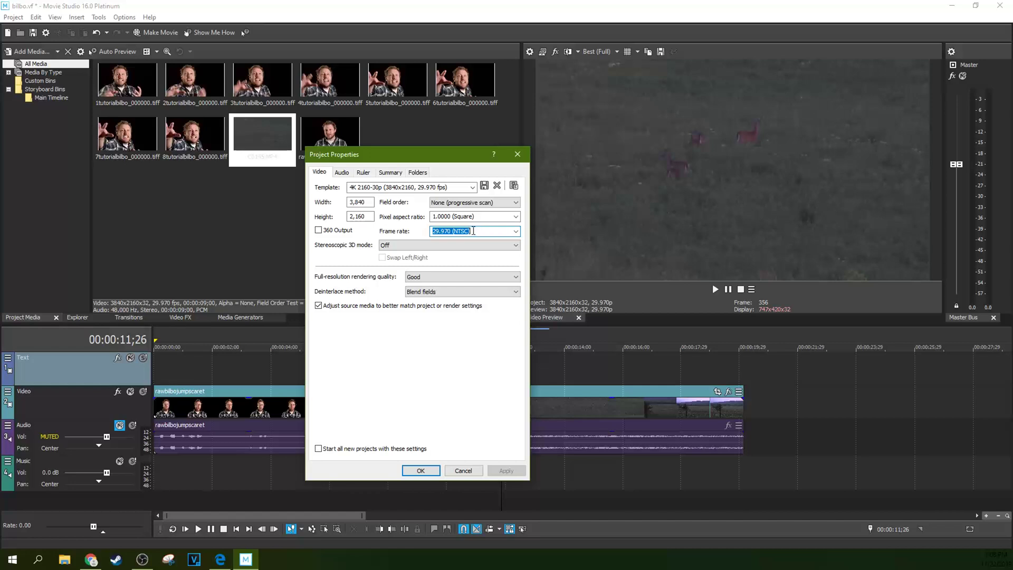
- Keep the frame rate at 29.970 (NTSC) and stereoscopic 3D mode off
left_click(515, 232)
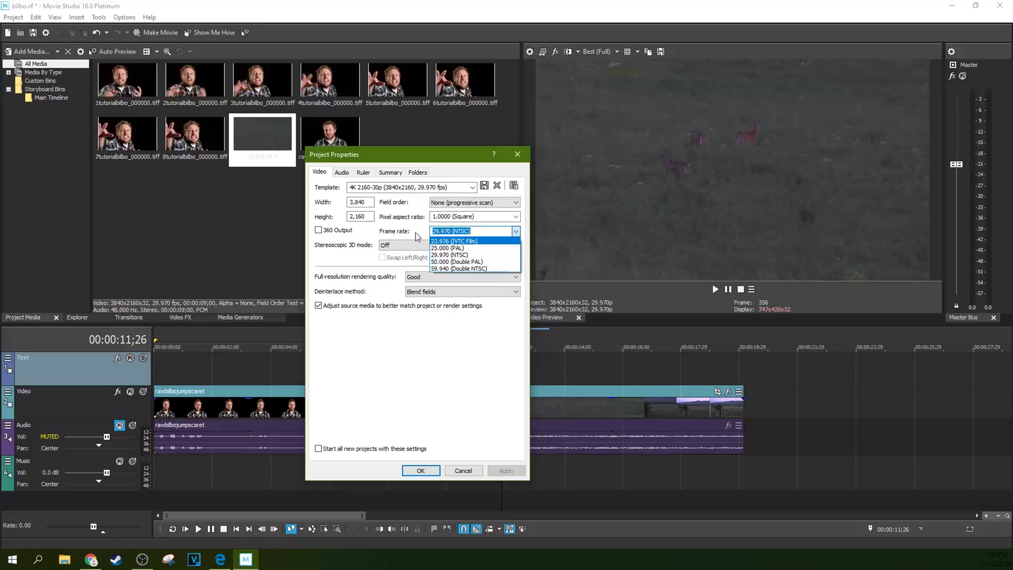
left_click(435, 255)
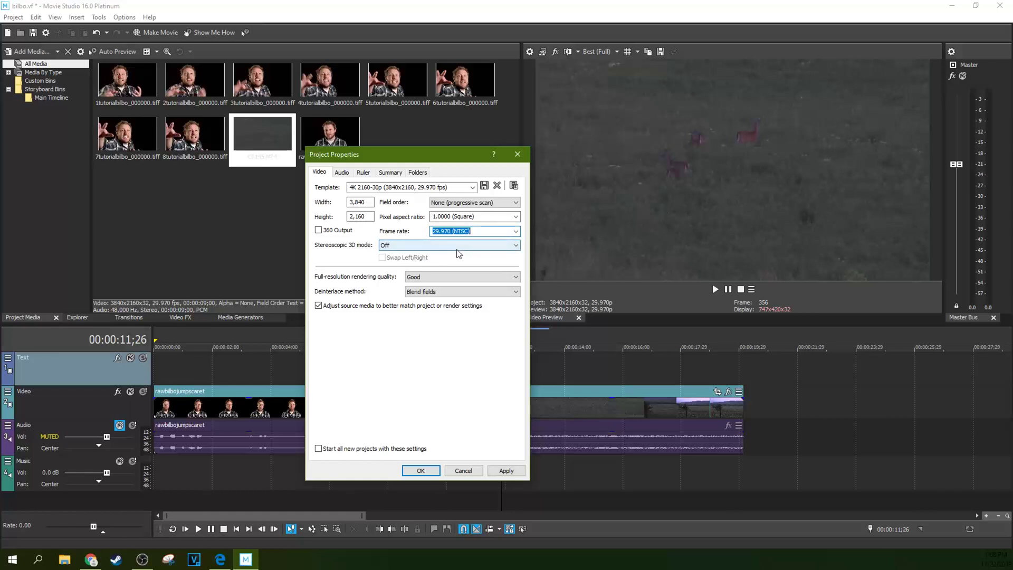
left_click(413, 249)
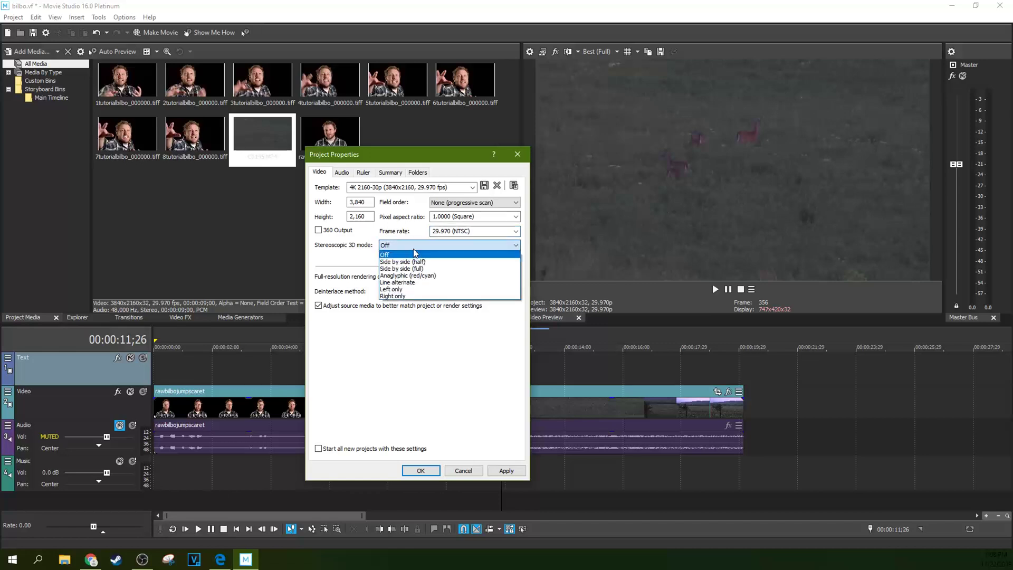
left_click(413, 248)
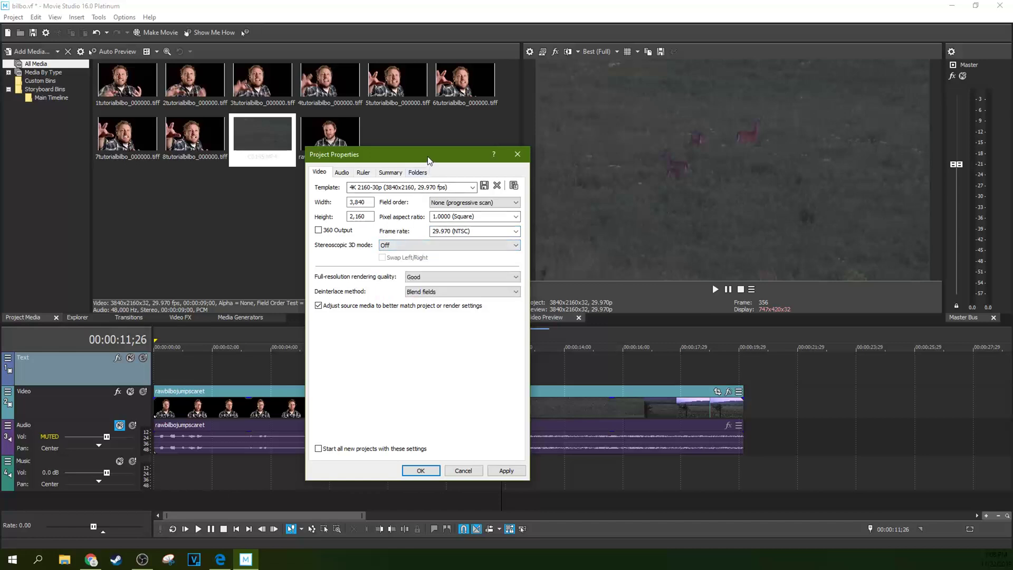
left_click_drag(430, 158, 388, 133)
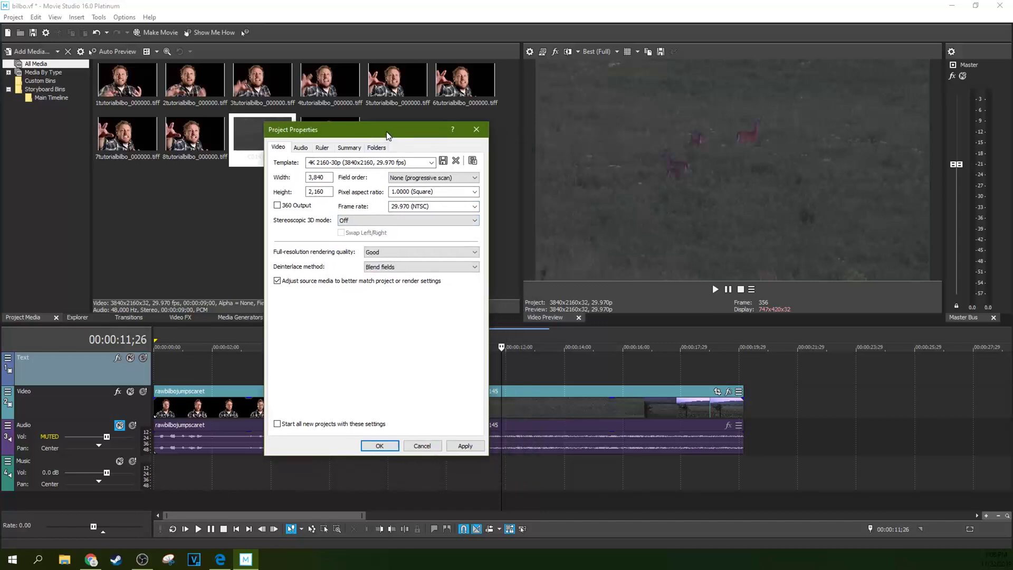
left_click(414, 221)
left_click(413, 222)
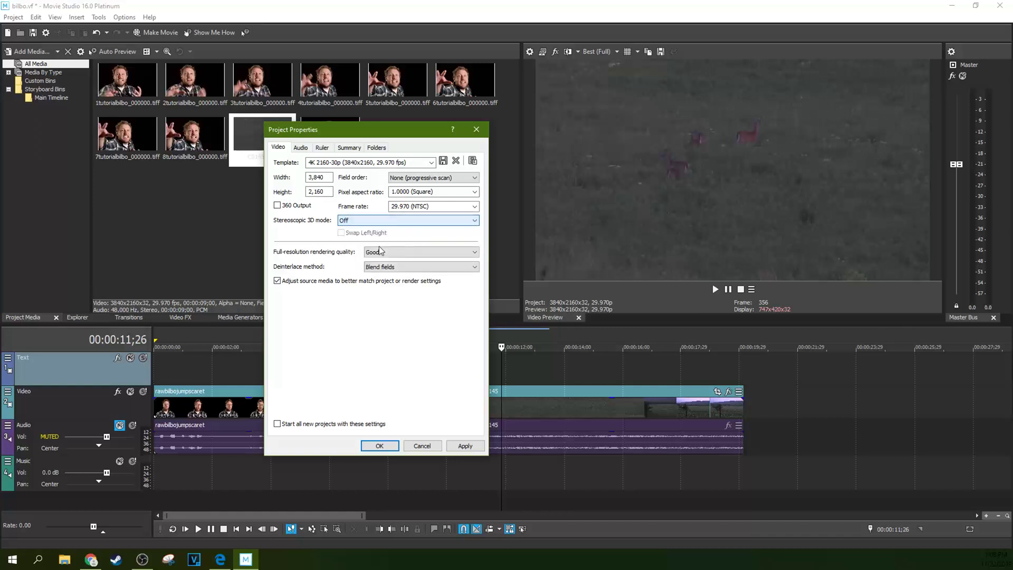
- Set full-resolution rendering quality to Best and apply the project settings
left_click(391, 252)
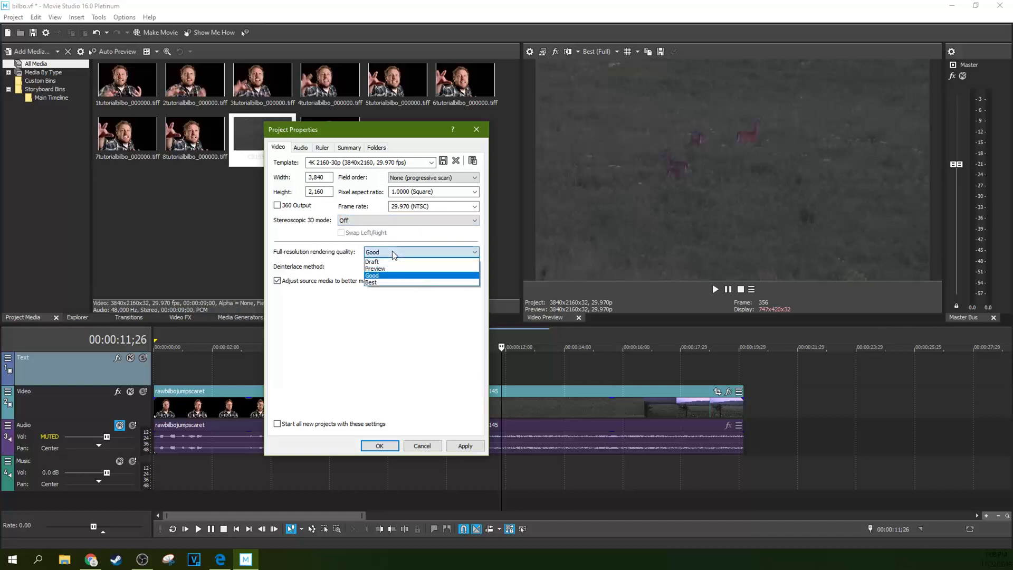
left_click(391, 251)
left_click(391, 251)
left_click(391, 283)
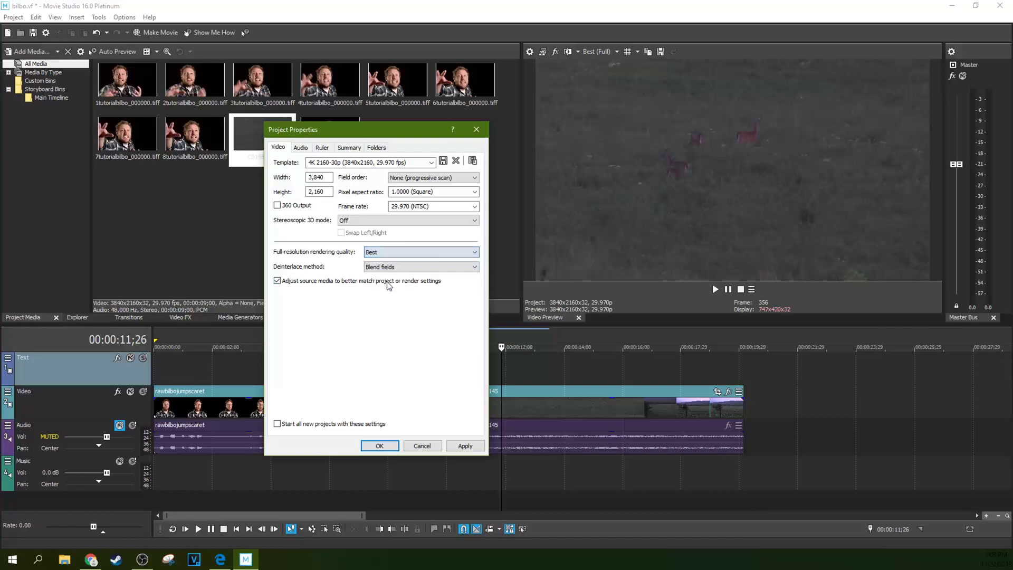
left_click(465, 446)
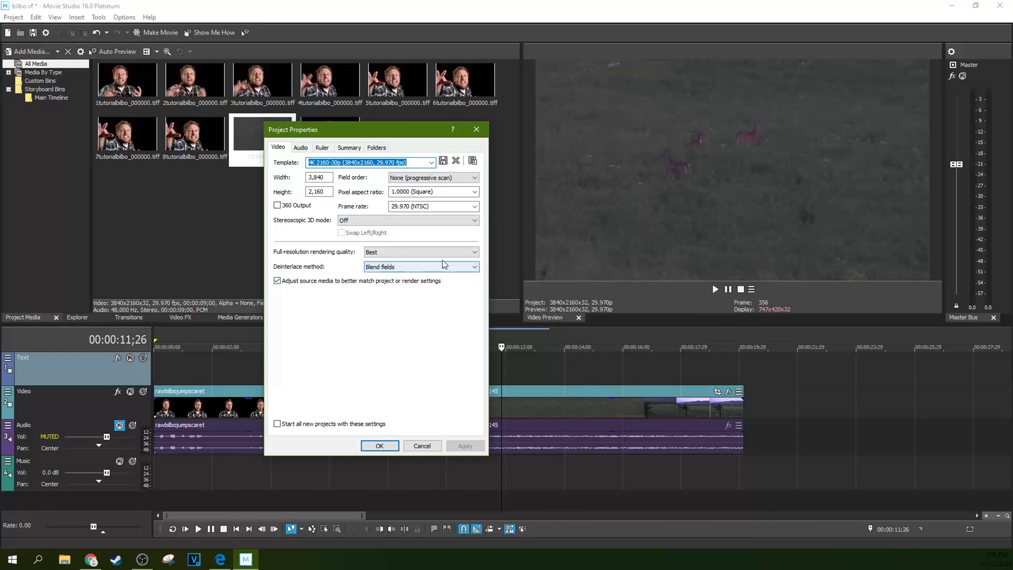
- Close Project Properties and choose the MAGIX AVC/AAC MP4 Internet HD 1080p 25 fps (AMD VCE) template in Render As
left_click(477, 130)
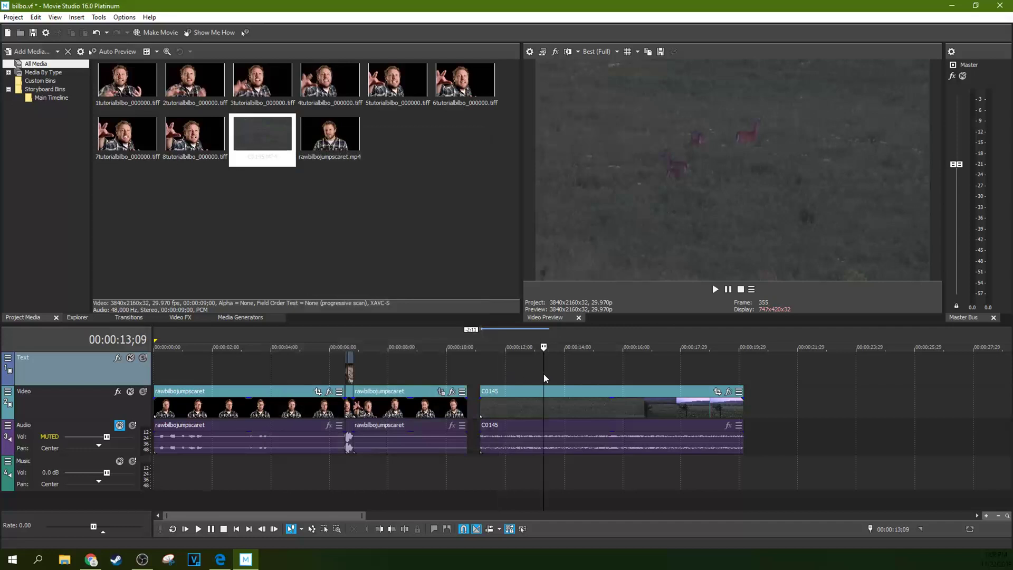
left_click(14, 17)
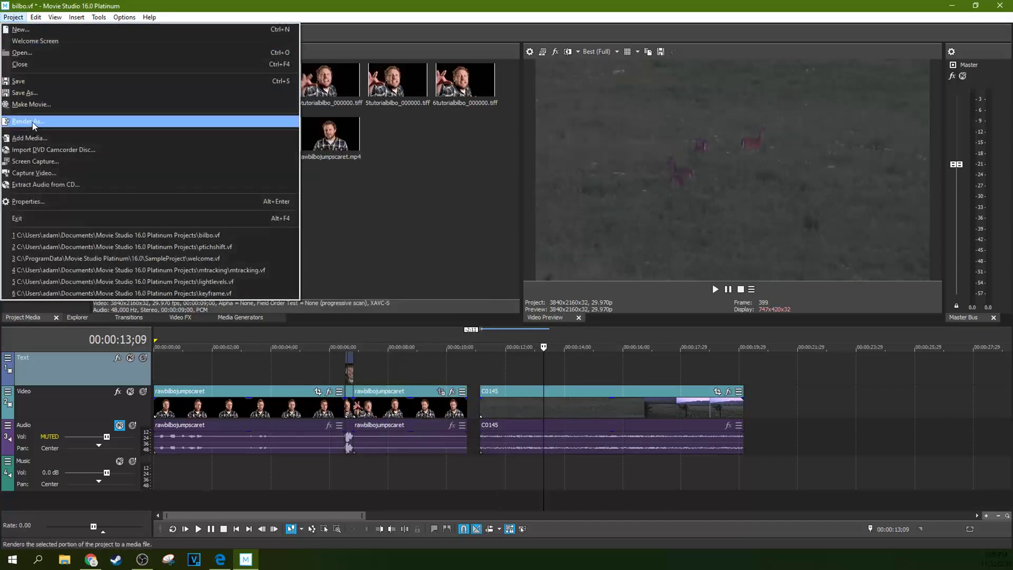
left_click(38, 124)
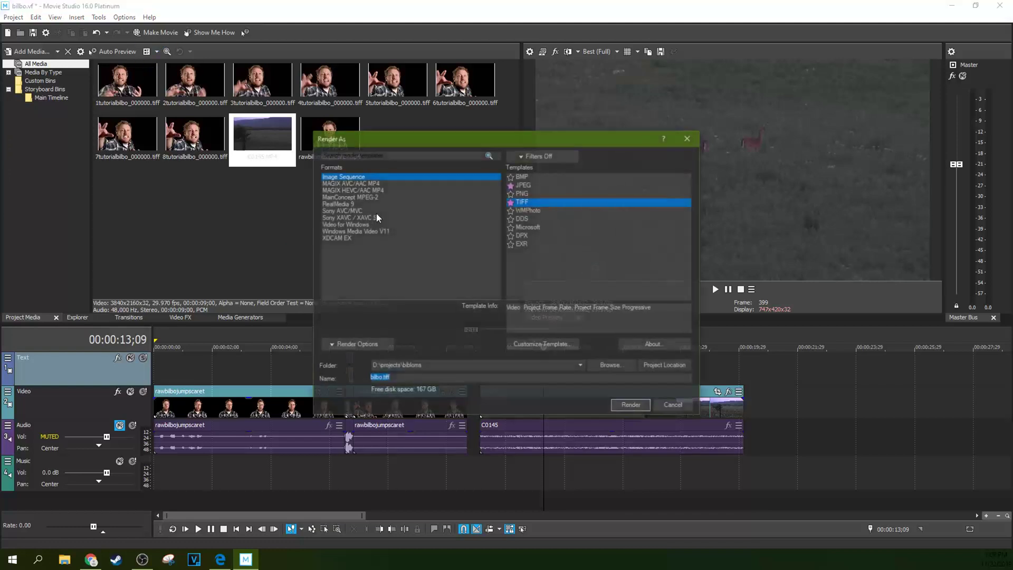
left_click(349, 210)
left_click(369, 196)
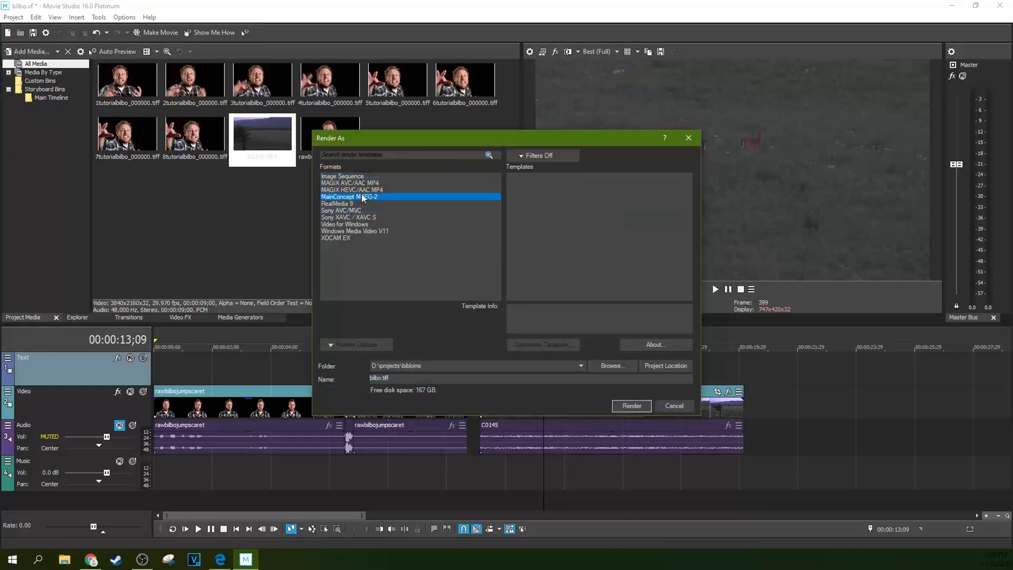
left_click(369, 190)
left_click(372, 184)
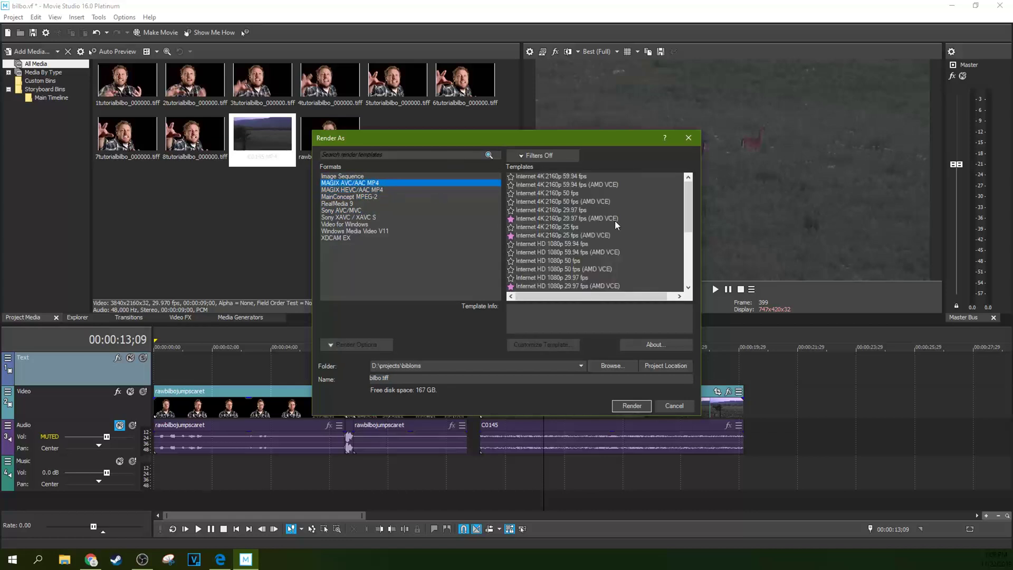
scroll(559, 242, "down", 3)
left_click(536, 234)
left_click(542, 227)
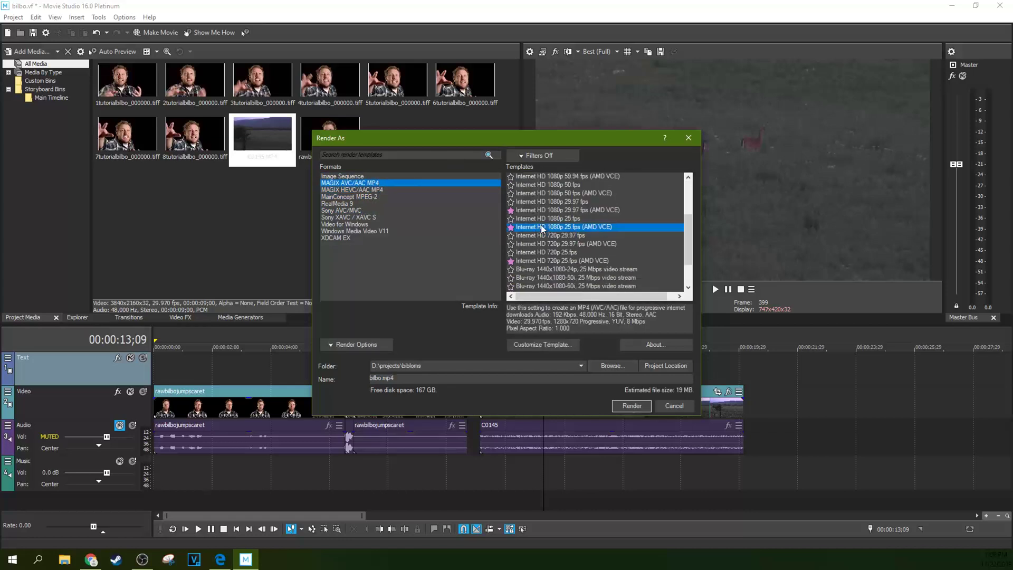
- In the template's Custom Settings Project tab, keep video rendering quality on Use Project Settings
left_click(553, 347)
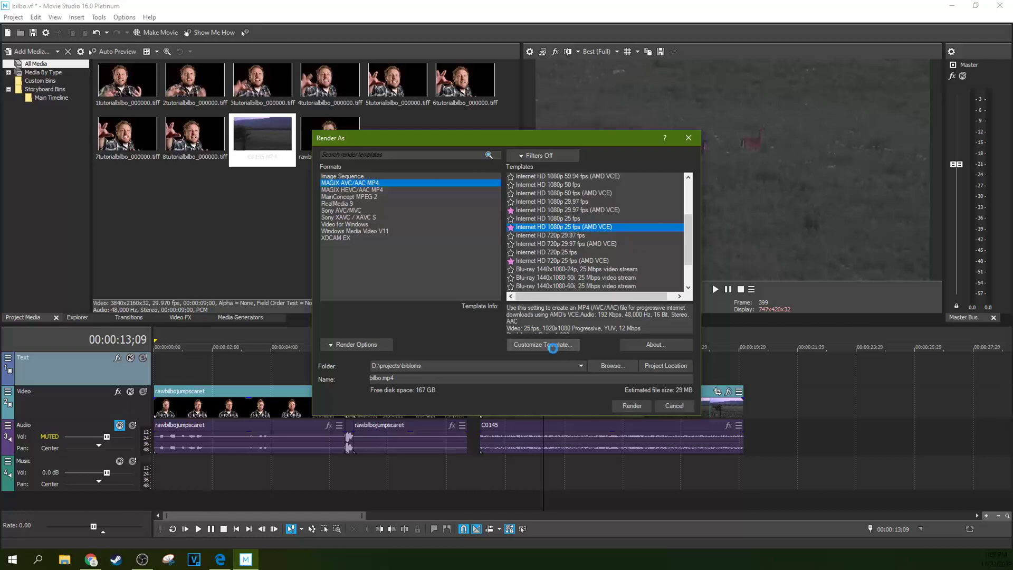
left_click_drag(525, 97, 499, 84)
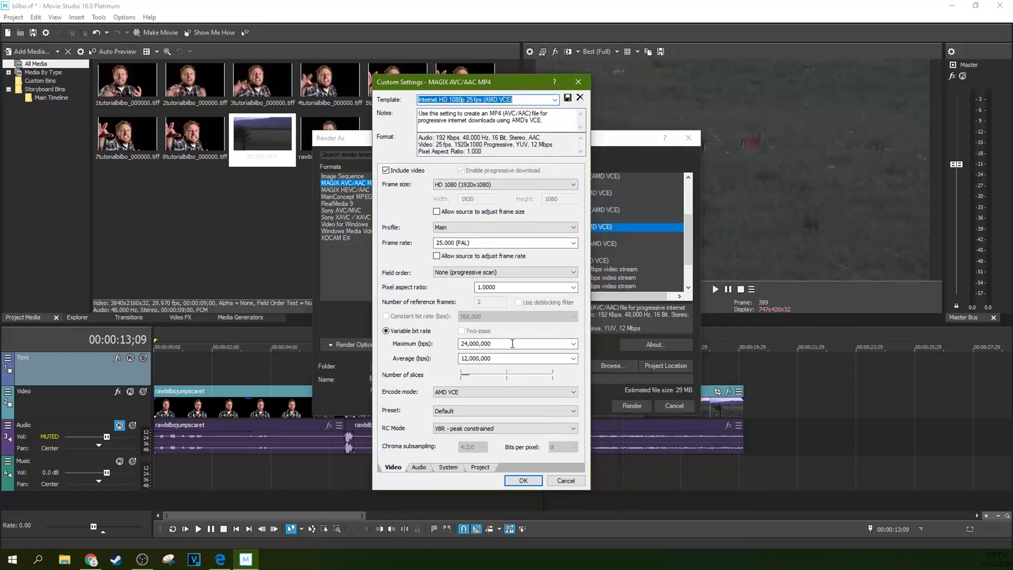
left_click(480, 467)
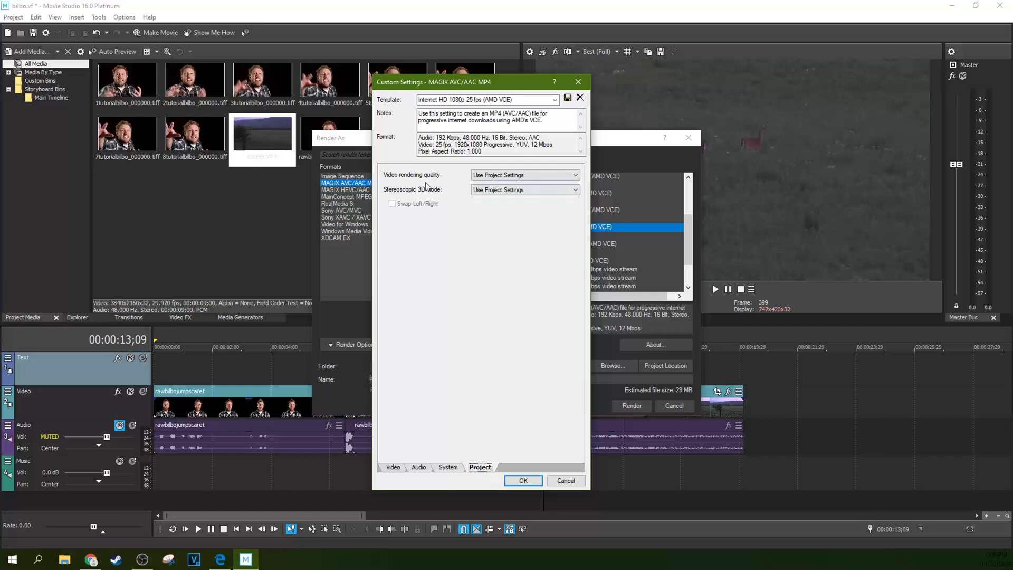
left_click(495, 176)
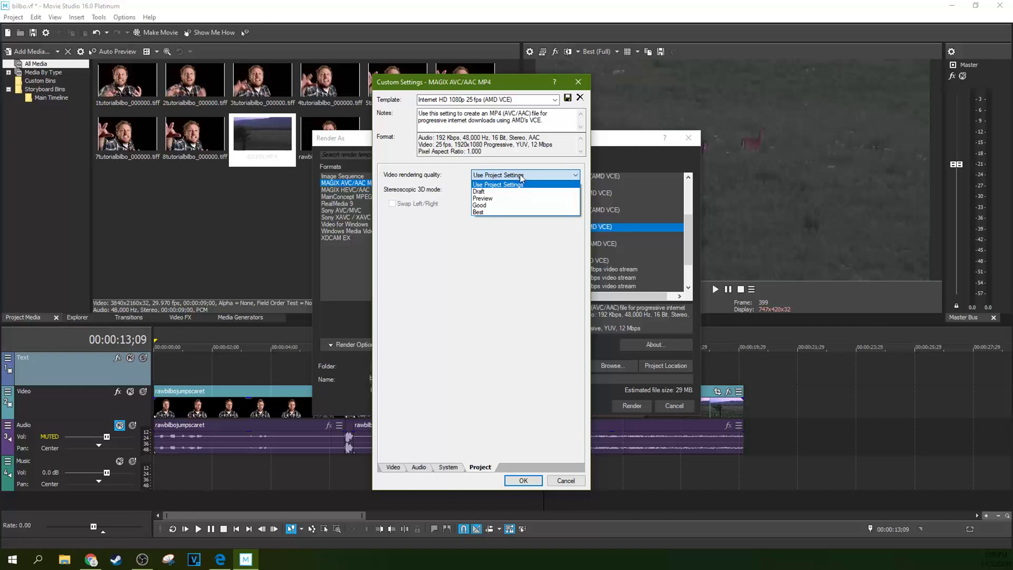
left_click(471, 175)
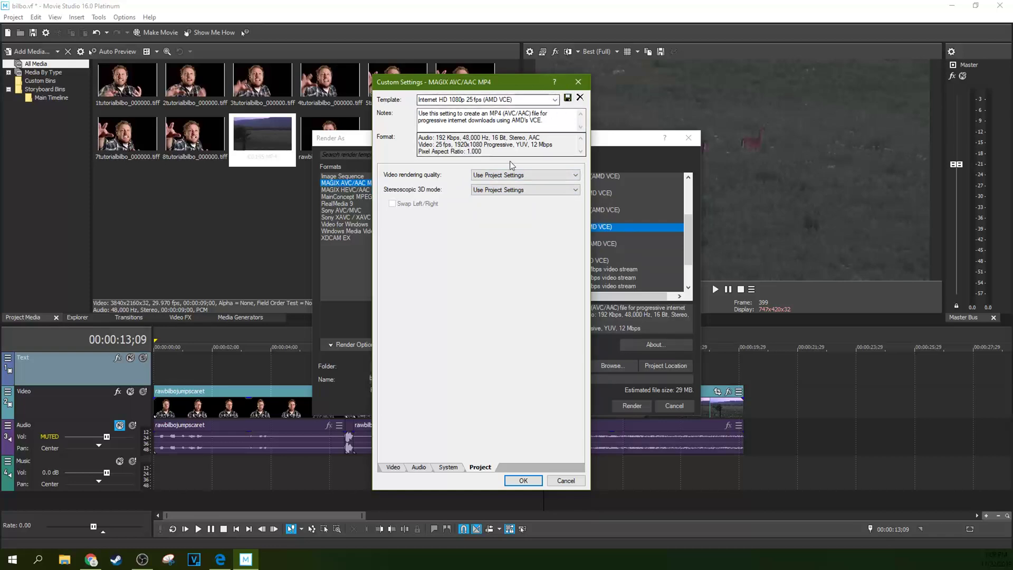
left_click(576, 175)
left_click(526, 184)
- Close Render As, then set project rendering quality to Best and deinterlace method to None, and apply
left_click(579, 83)
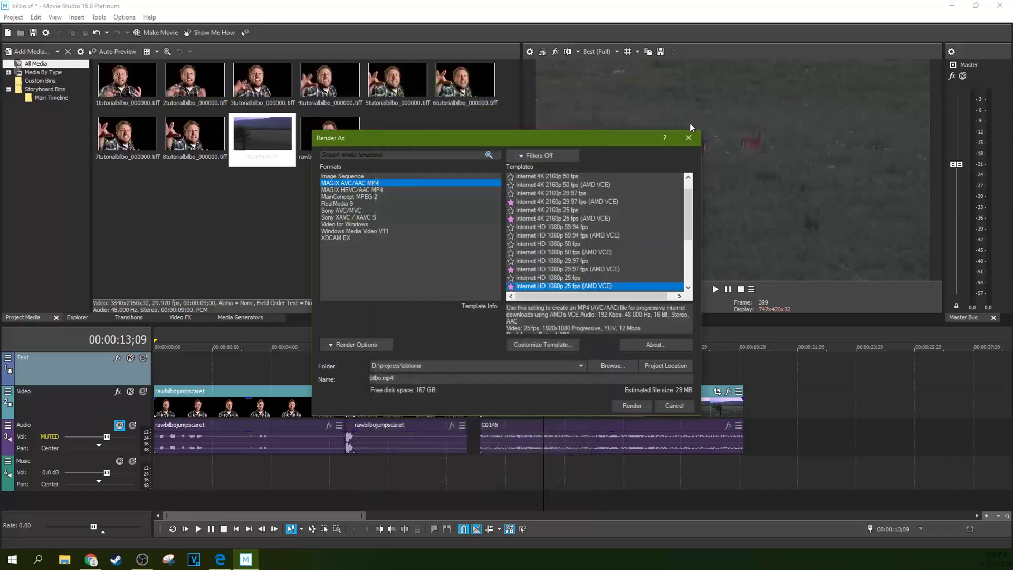
left_click(689, 138)
left_click(530, 52)
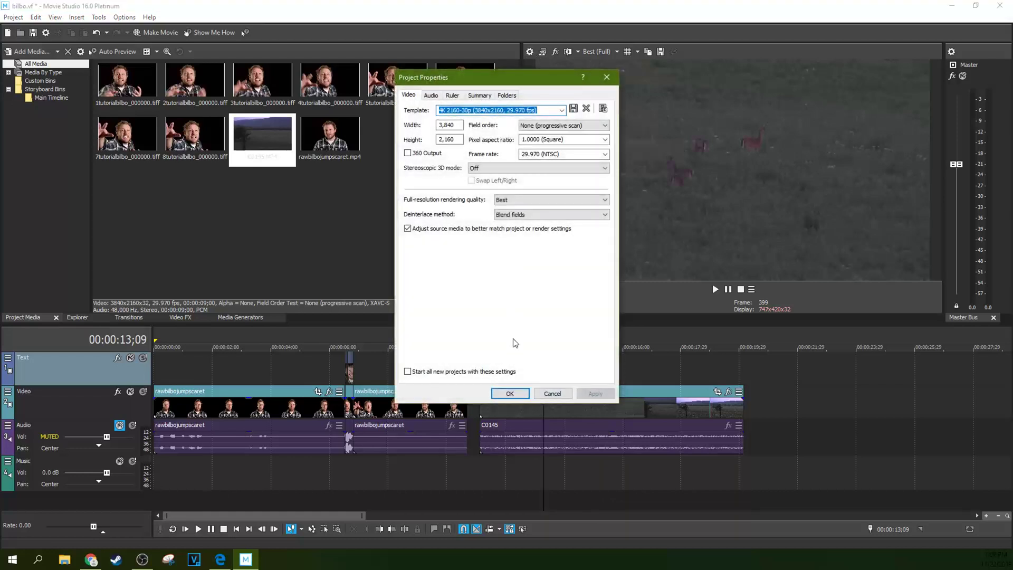
left_click(527, 201)
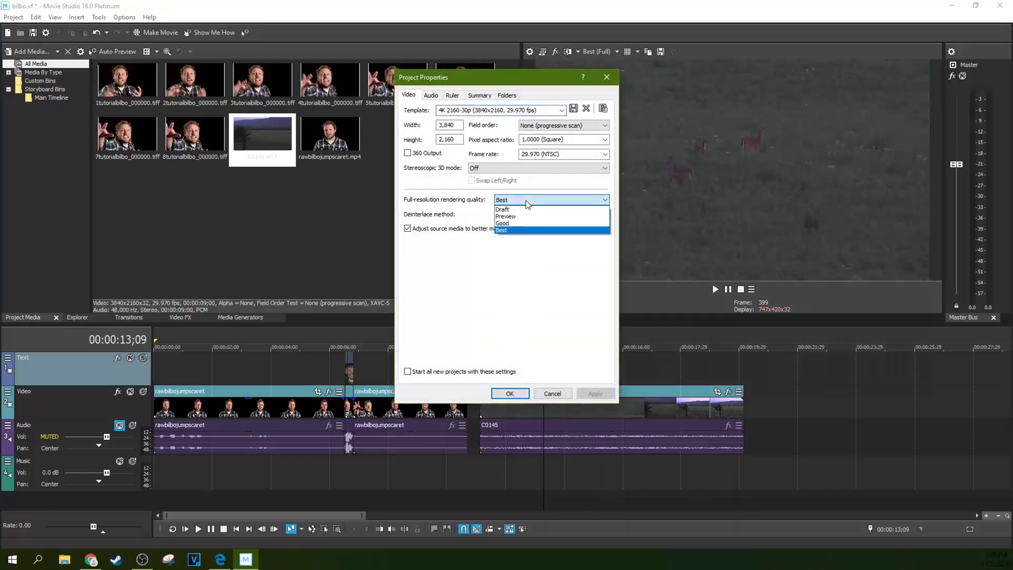
left_click(520, 230)
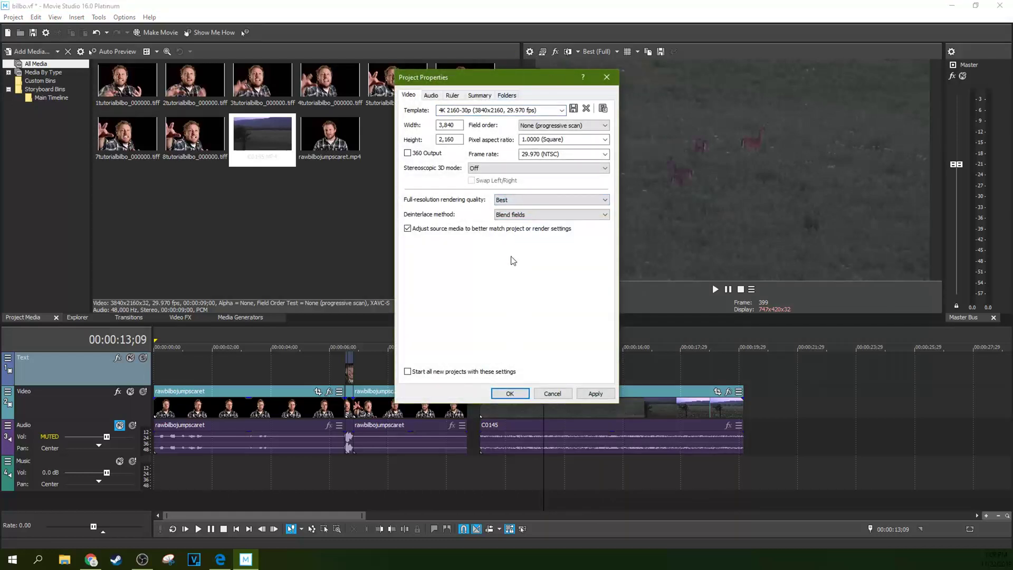
left_click(541, 214)
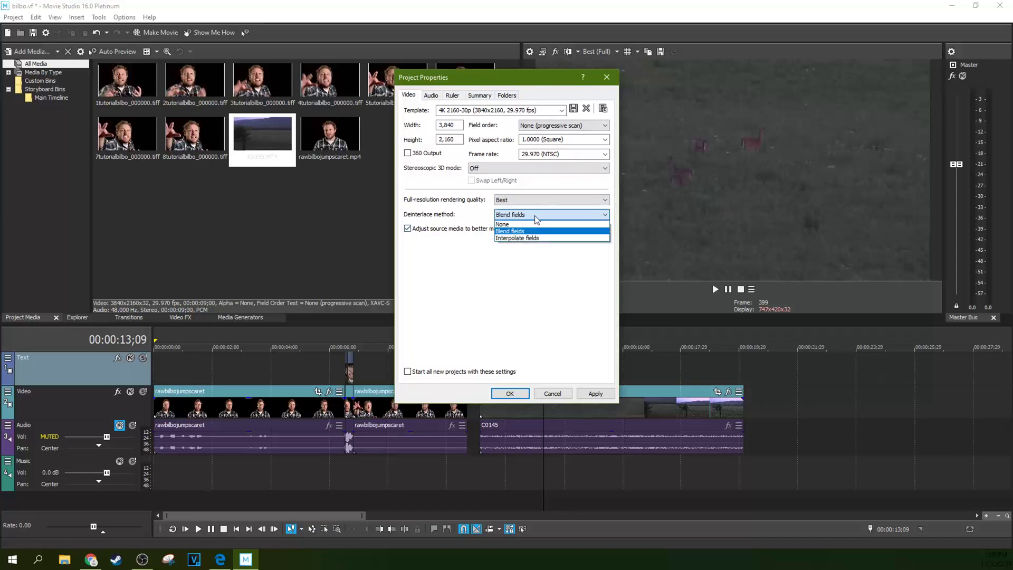
left_click(528, 224)
left_click(596, 393)
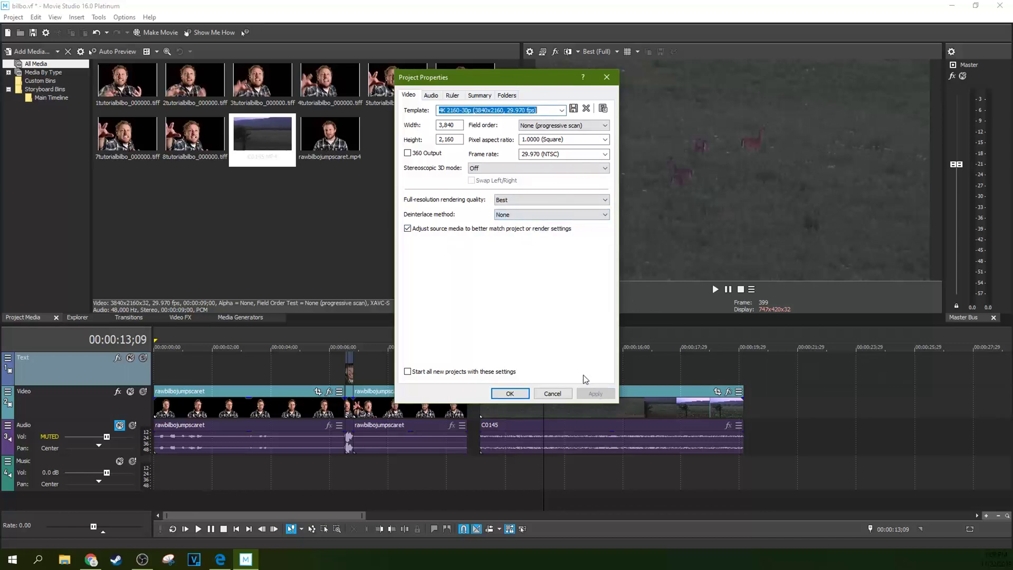
- Confirm deinterlacing stays None, then tick and untick 'Start all new projects with these settings'
left_click(533, 213)
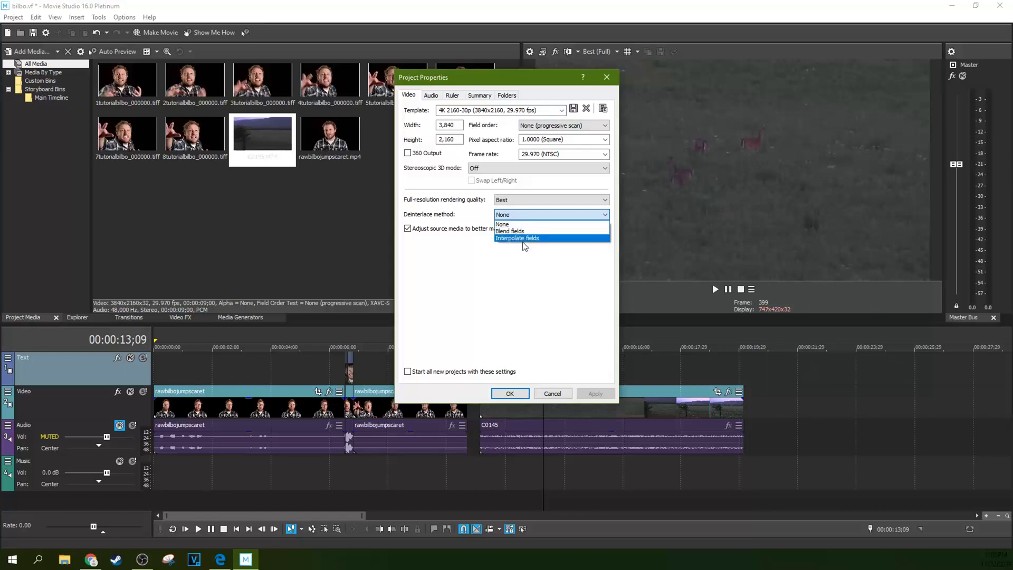
left_click(514, 215)
left_click(514, 214)
left_click(497, 224)
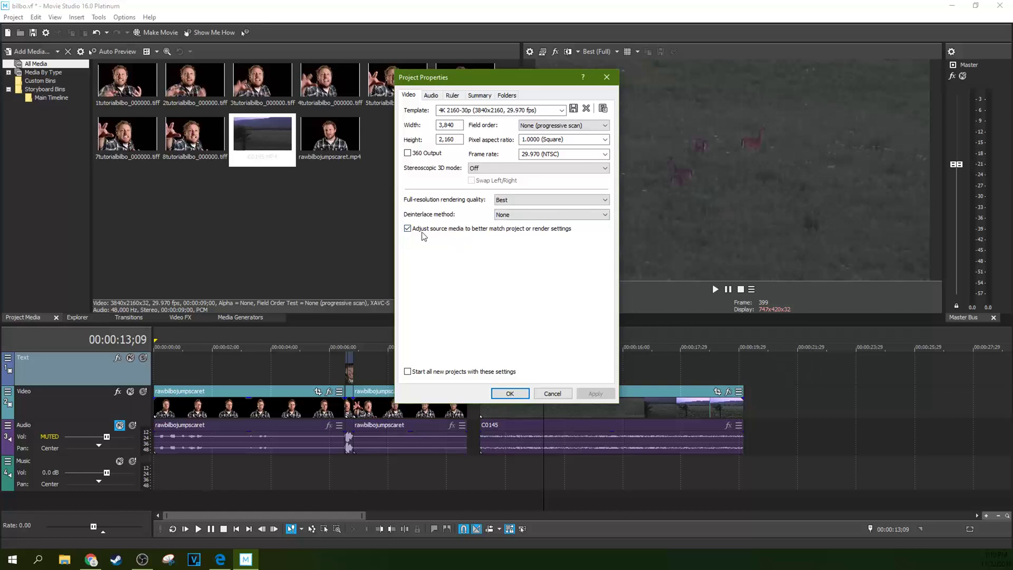
left_click(410, 371)
left_click(410, 371)
- On the Audio tab, switch the master bus to 5.1 Surround and back to Stereo
left_click(429, 97)
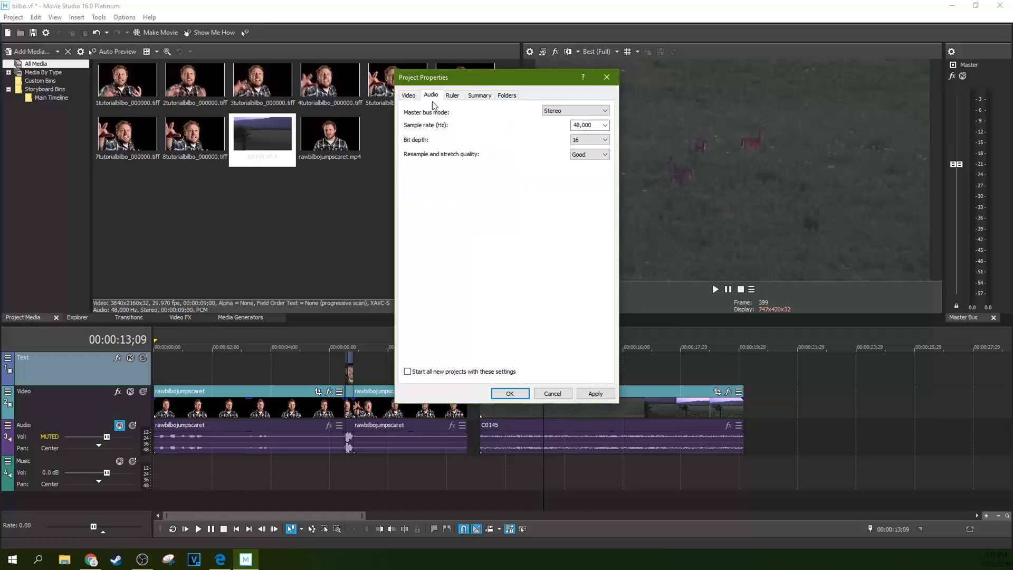
left_click(598, 112)
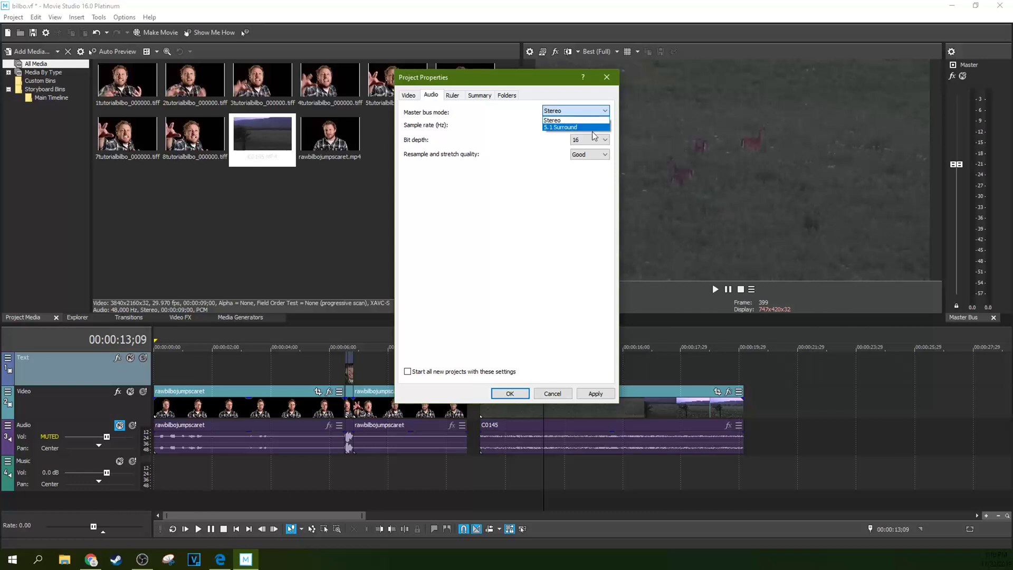
left_click(586, 127)
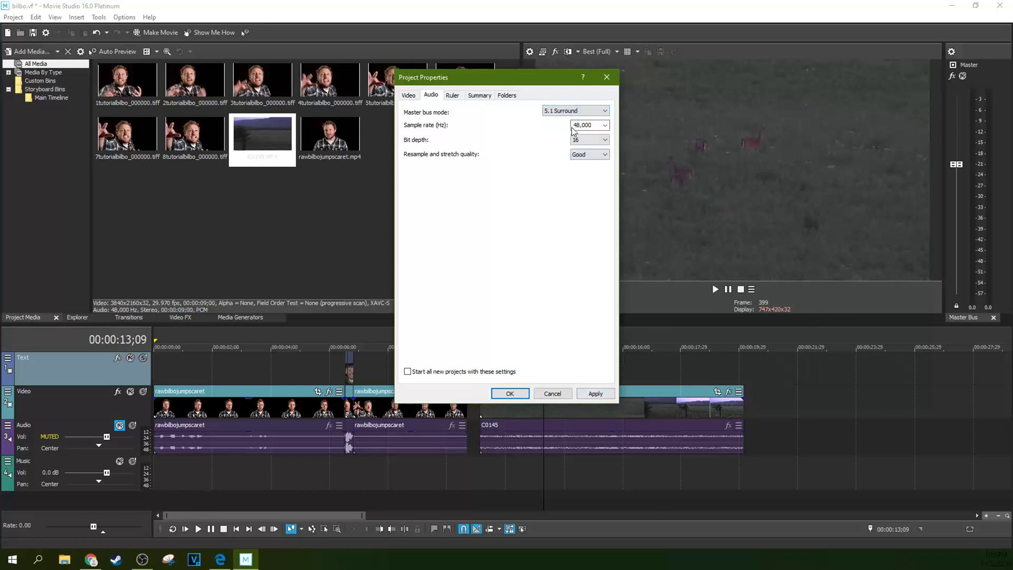
left_click(573, 112)
left_click(566, 119)
- Review the master bus modes again, trying 5.1 Surround once more before returning to Stereo
left_click(549, 112)
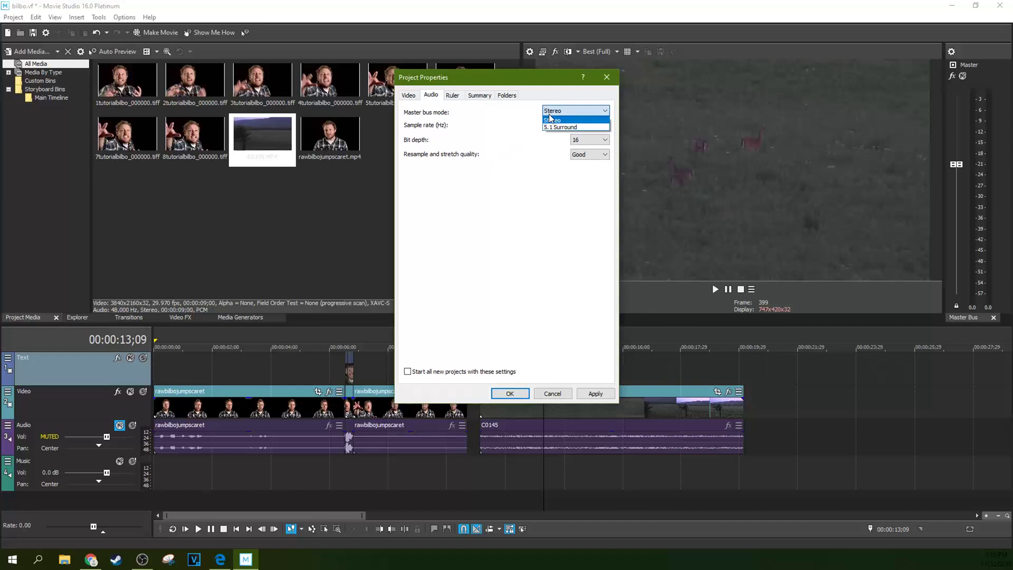
left_click(540, 113)
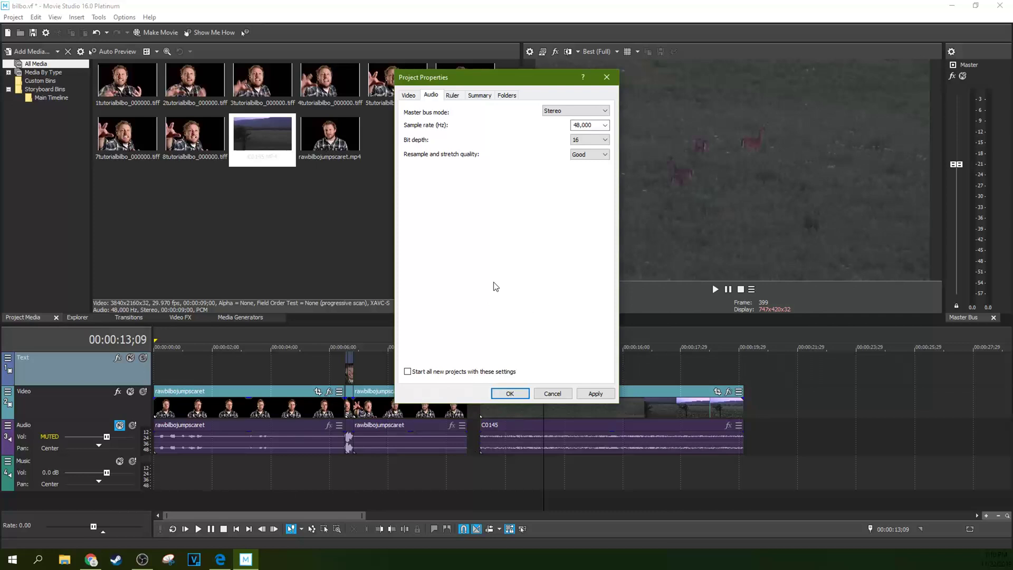
left_click(560, 112)
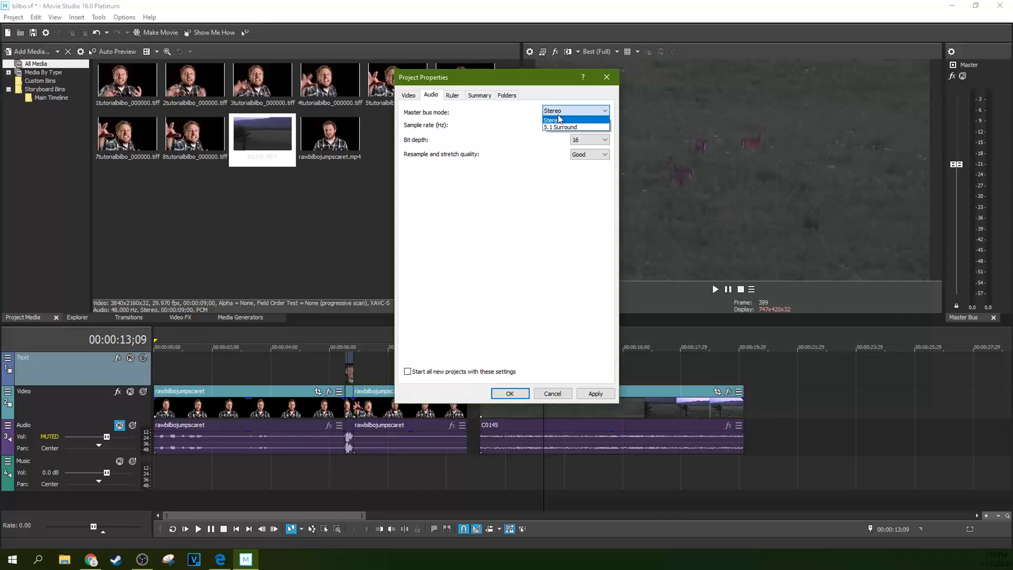
left_click(504, 163)
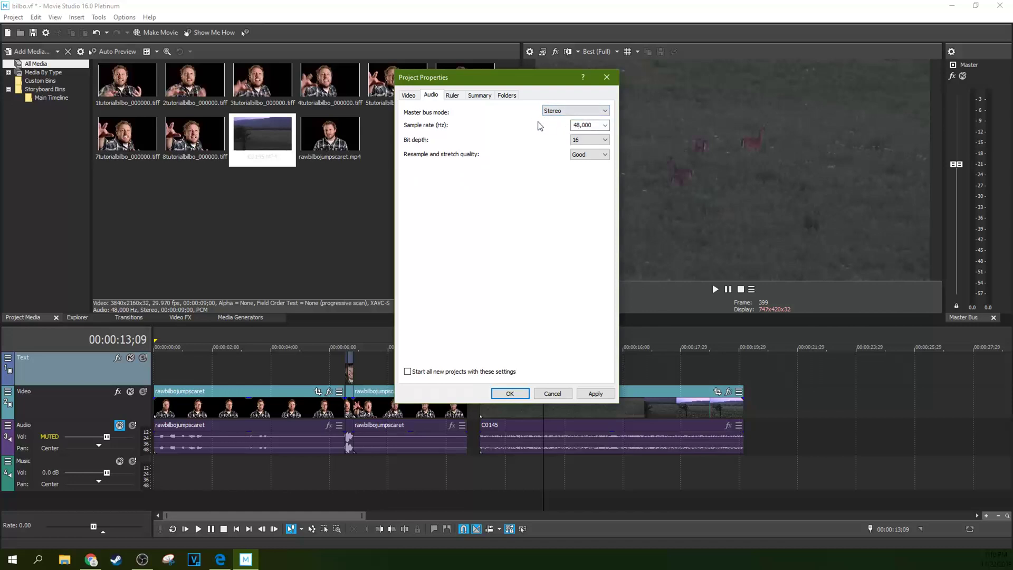
left_click(550, 112)
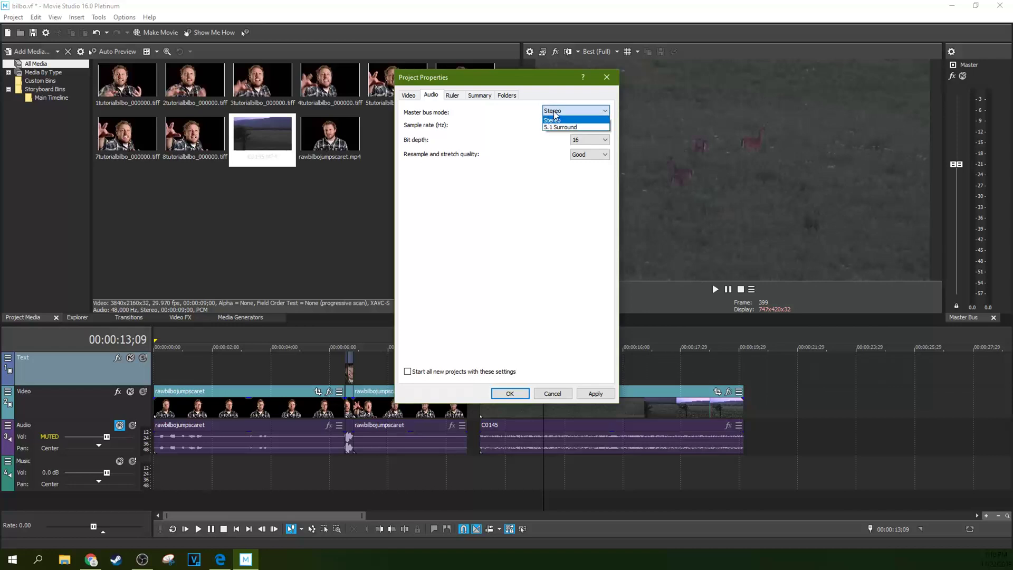
left_click(527, 124)
left_click(546, 115)
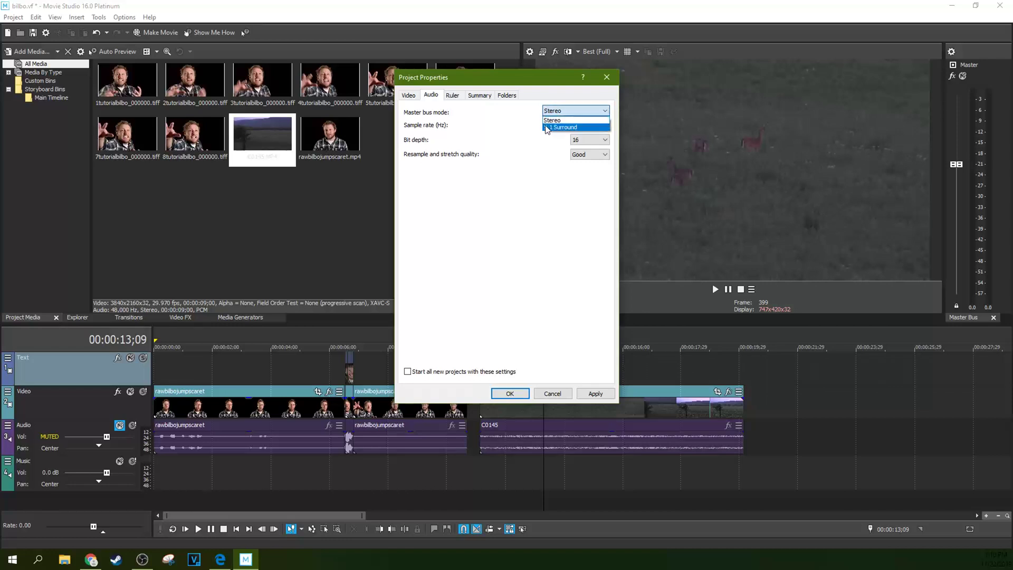
left_click(548, 125)
left_click(555, 115)
left_click(554, 121)
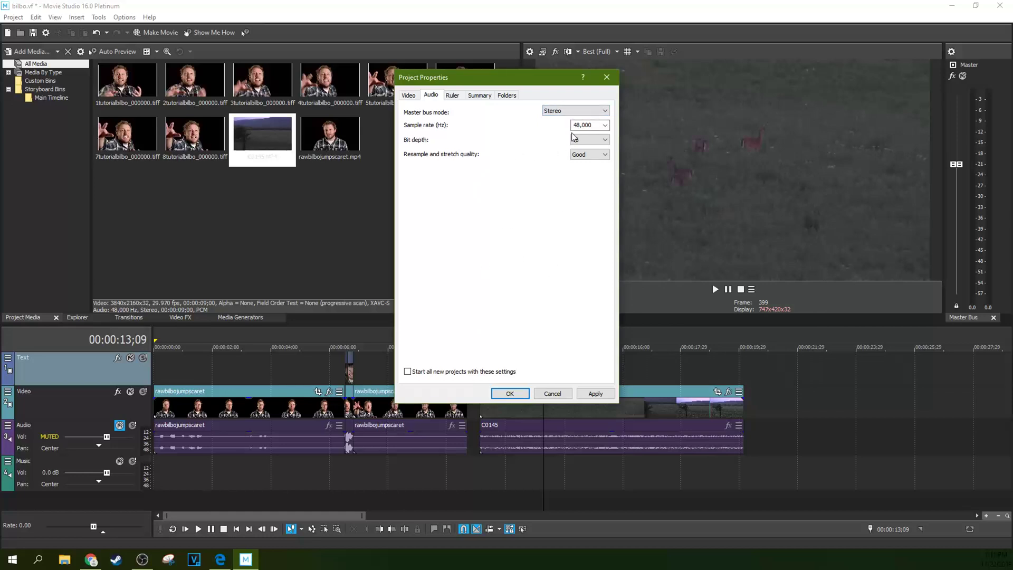
left_click(604, 126)
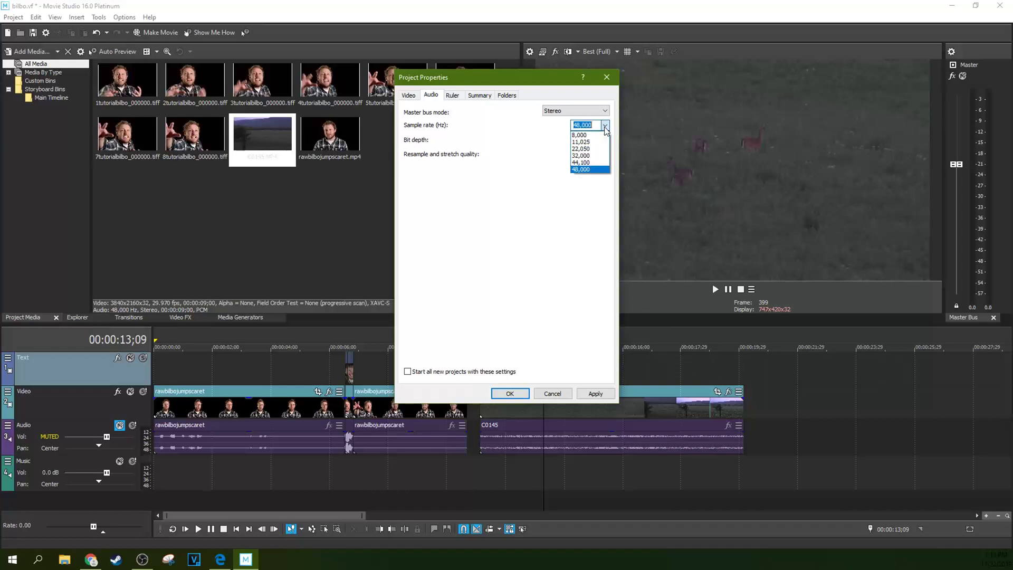
left_click(605, 126)
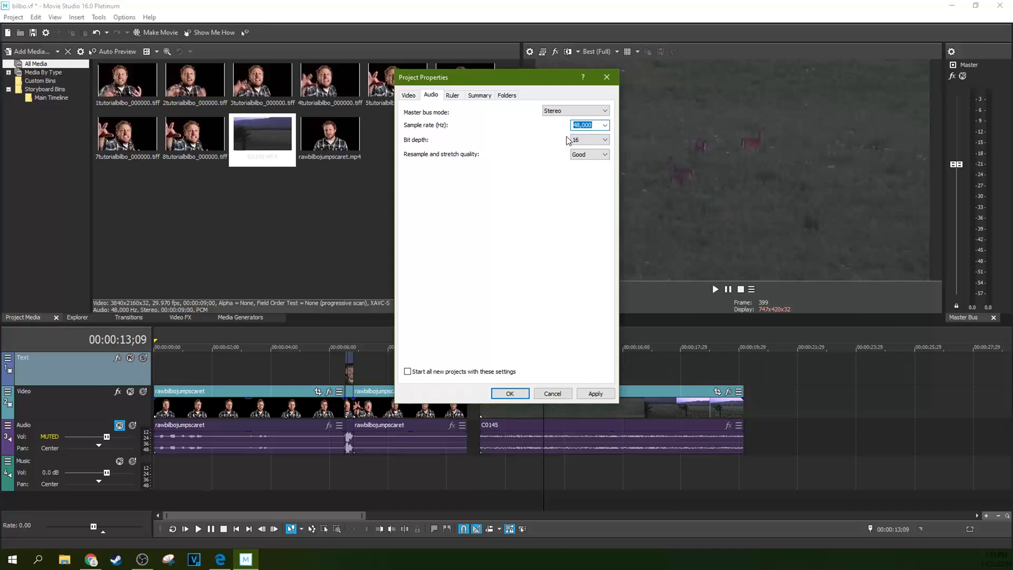
left_click(604, 126)
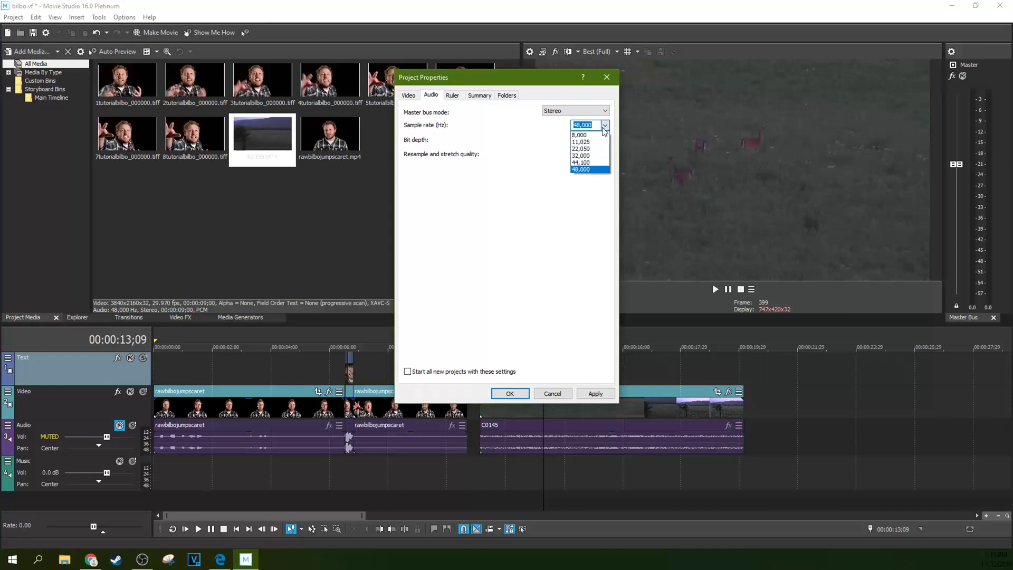
left_click(604, 126)
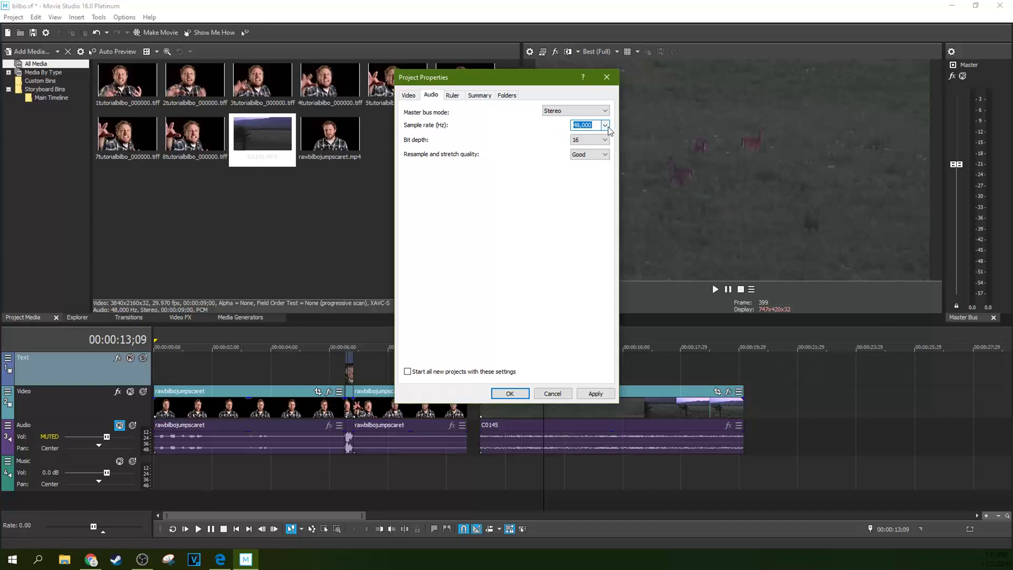
left_click(605, 127)
left_click(605, 128)
left_click(591, 126)
left_click(605, 125)
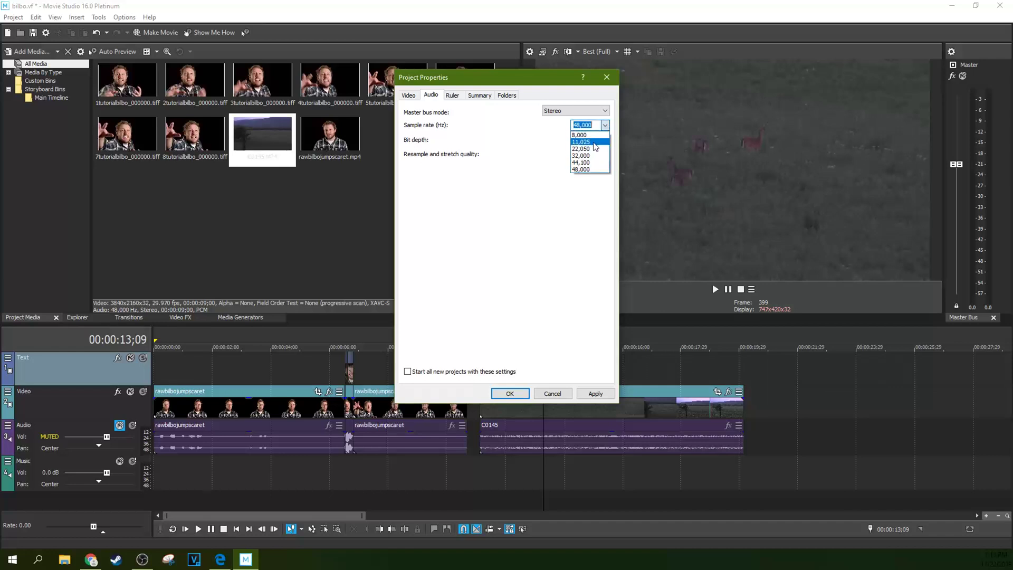
left_click(583, 170)
left_click(586, 140)
- Leave the project's audio bit depth at 16
left_click(584, 142)
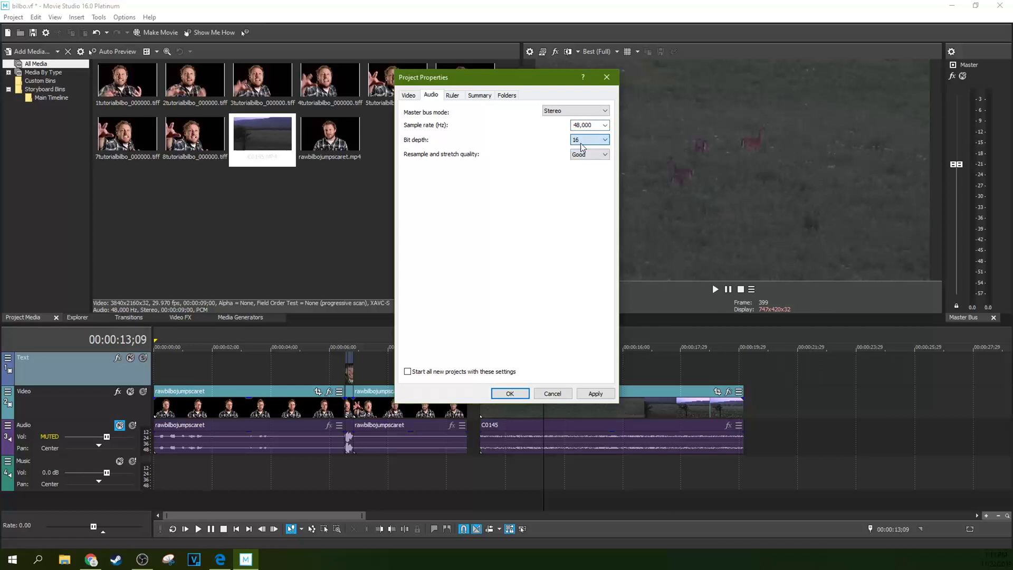
left_click(583, 141)
left_click(583, 157)
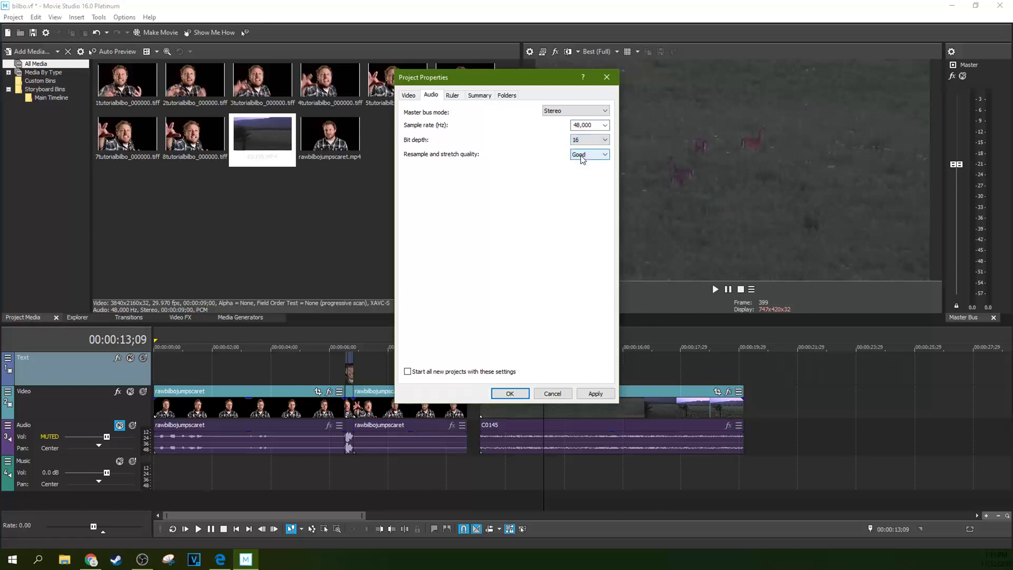
left_click(588, 140)
left_click(584, 157)
left_click(588, 140)
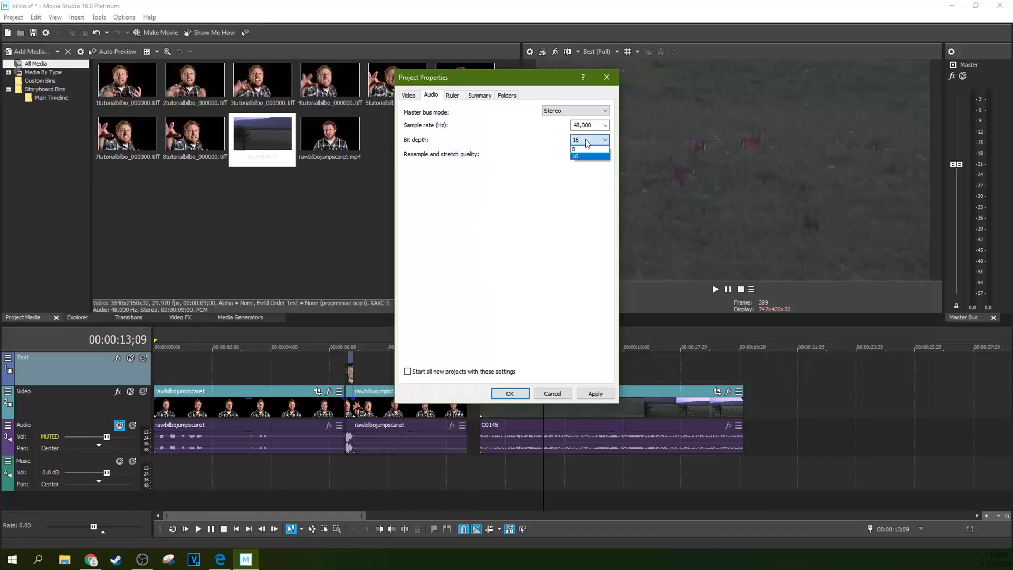
left_click(585, 157)
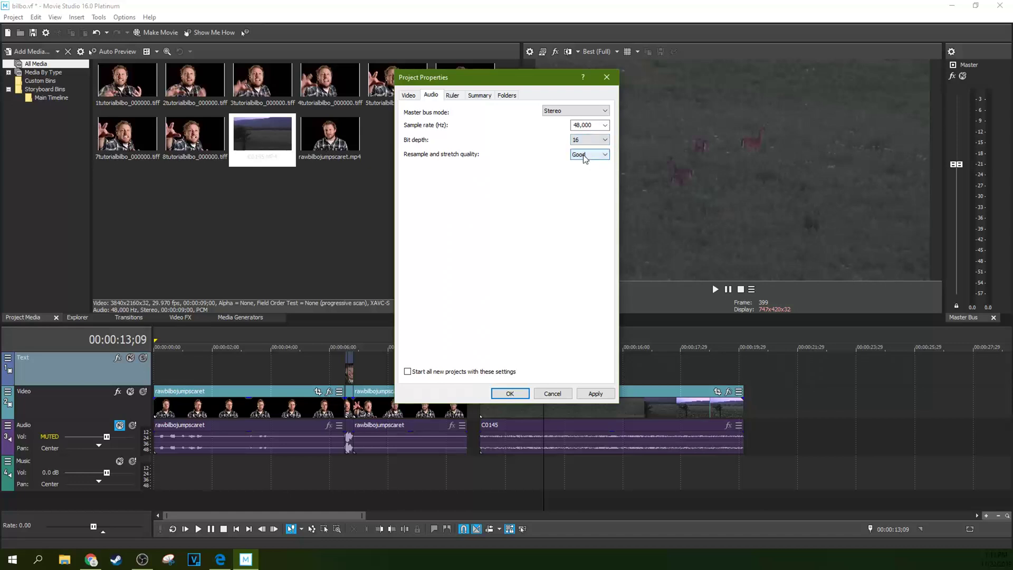
- Set resample and stretch quality to Best and apply the audio settings
left_click(585, 157)
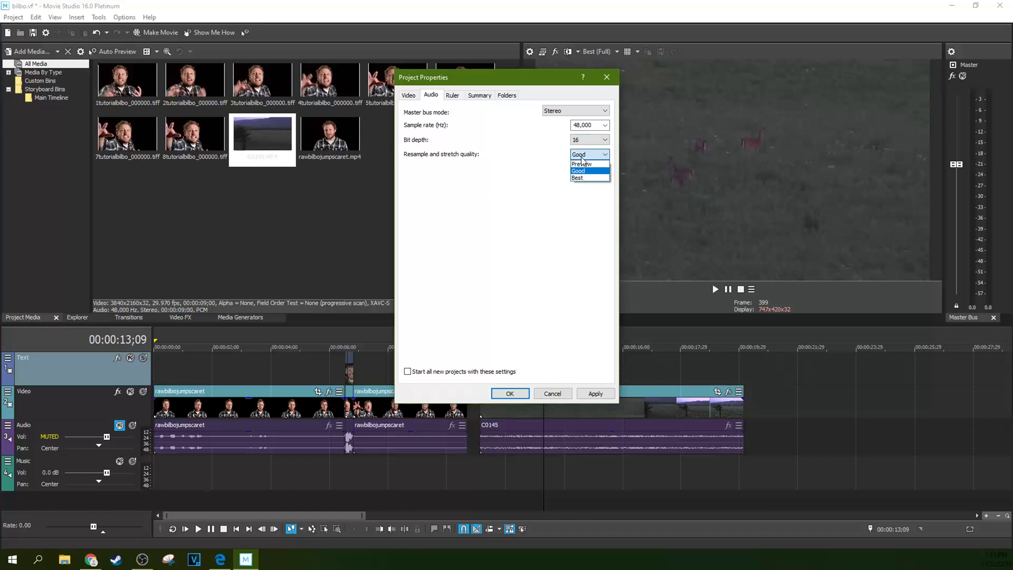
left_click(579, 178)
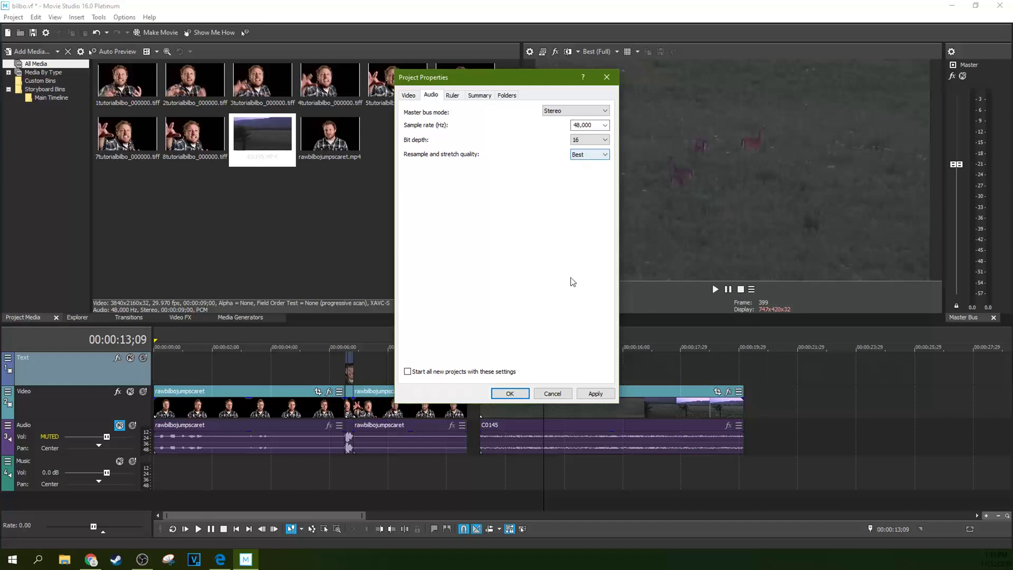
left_click(586, 158)
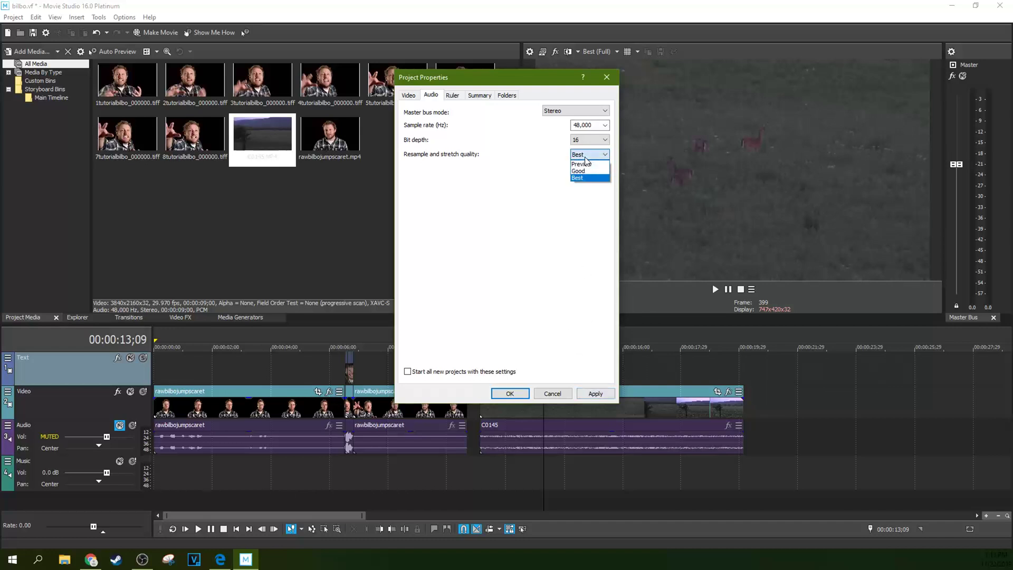
left_click(580, 171)
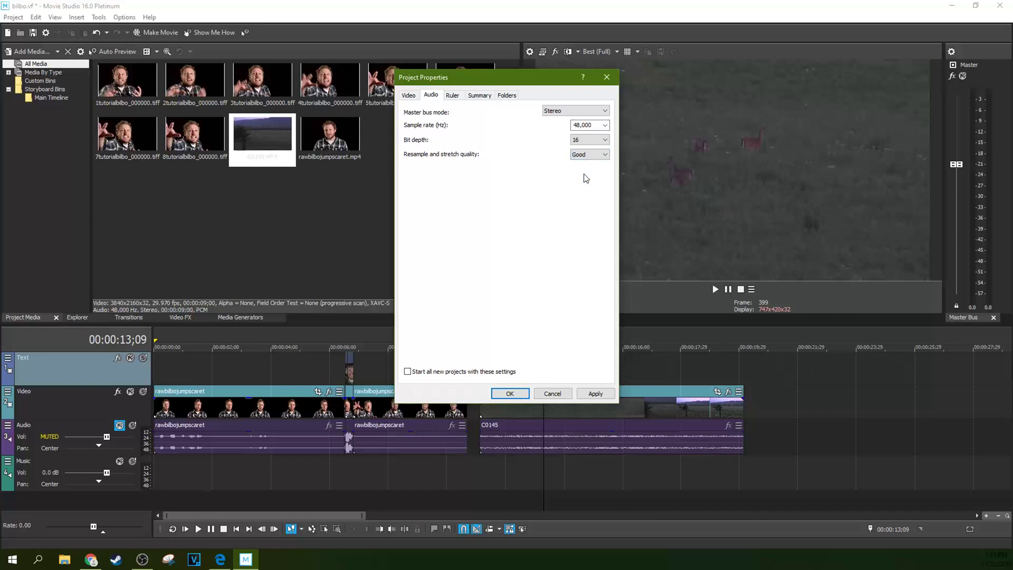
left_click(586, 154)
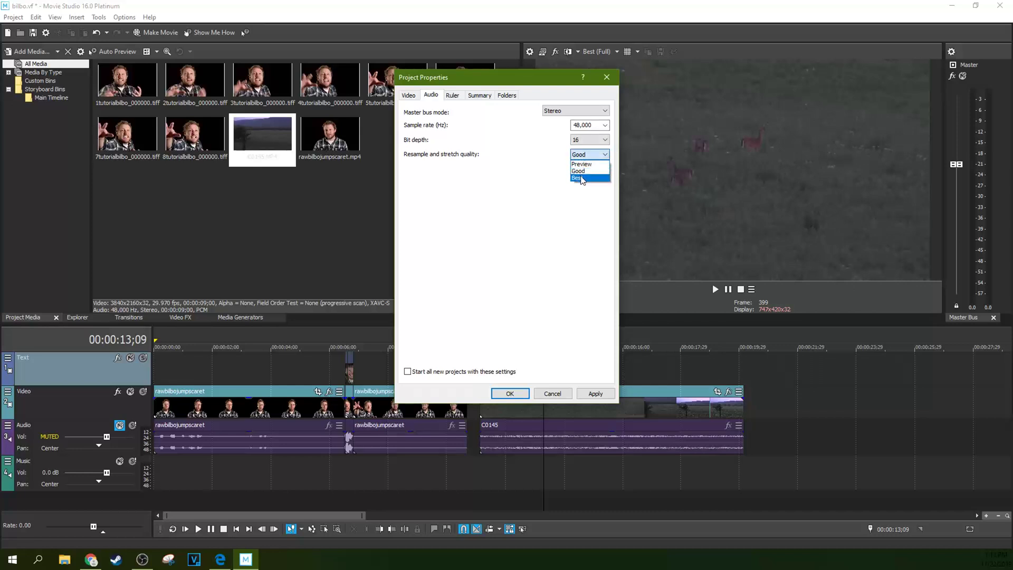
left_click(581, 178)
left_click(595, 393)
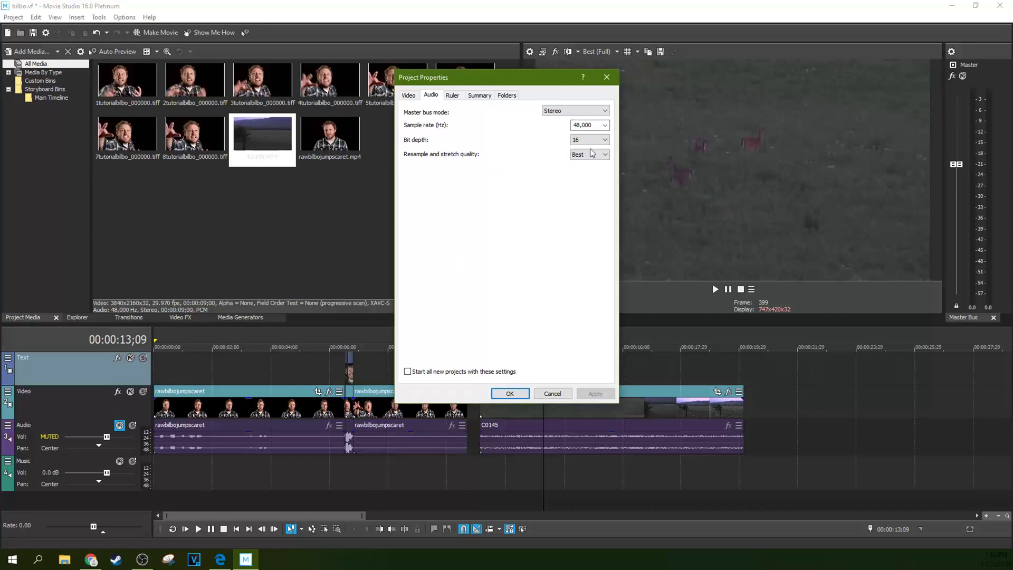
left_click(453, 96)
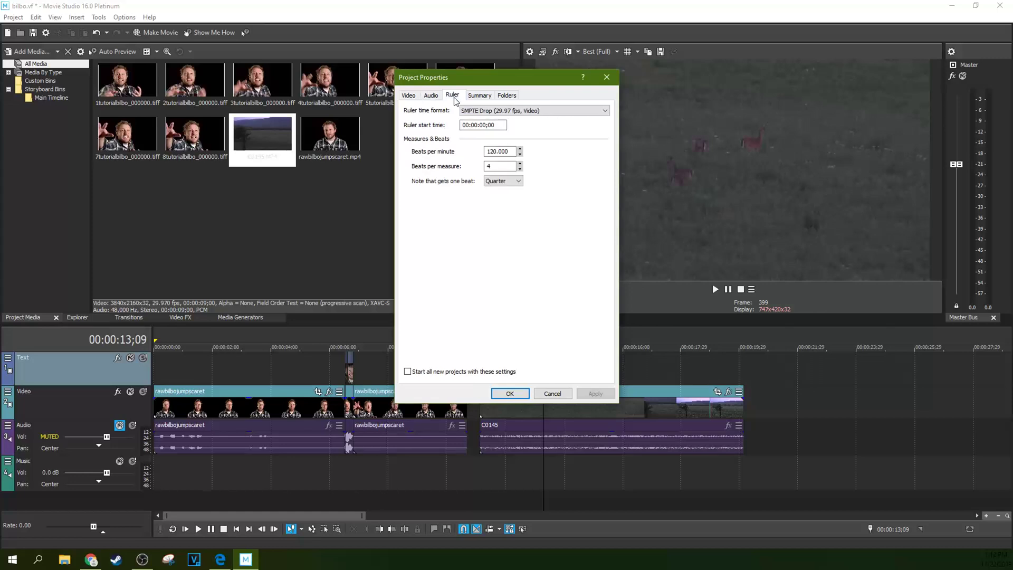
- Keep the ruler time format at SMPTE Drop (29.97 fps, Video)
left_click(540, 111)
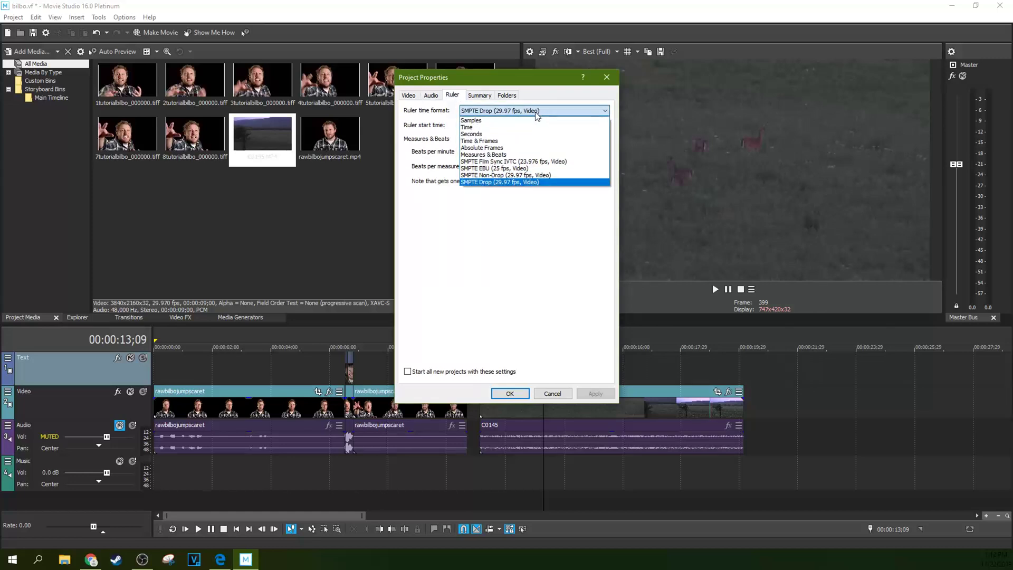
left_click(495, 182)
left_click(580, 110)
left_click(510, 182)
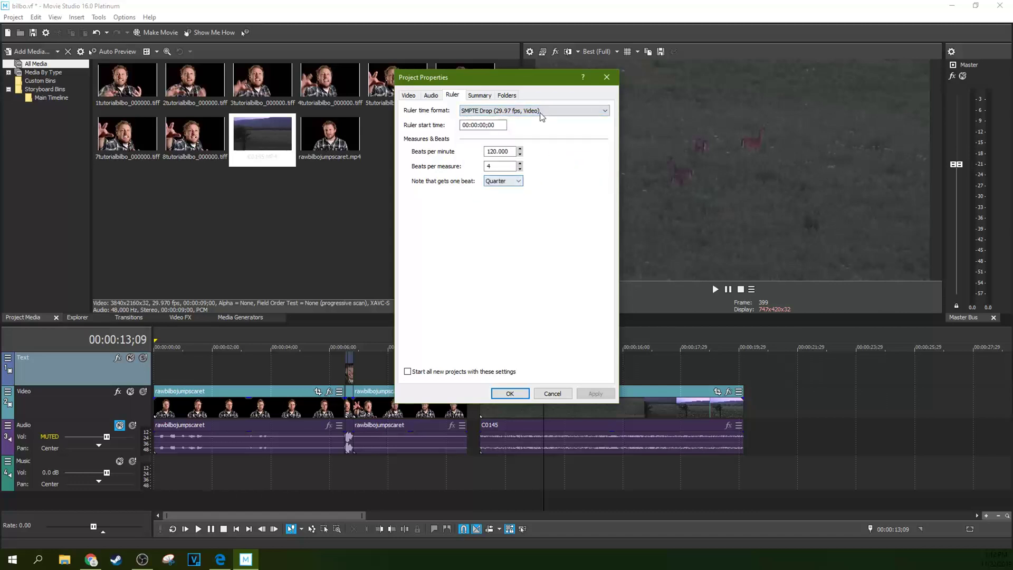
- Close Project Properties, place the playhead at 00:00:12;01 and zoom in to frame level
left_click_drag(533, 72, 384, 77)
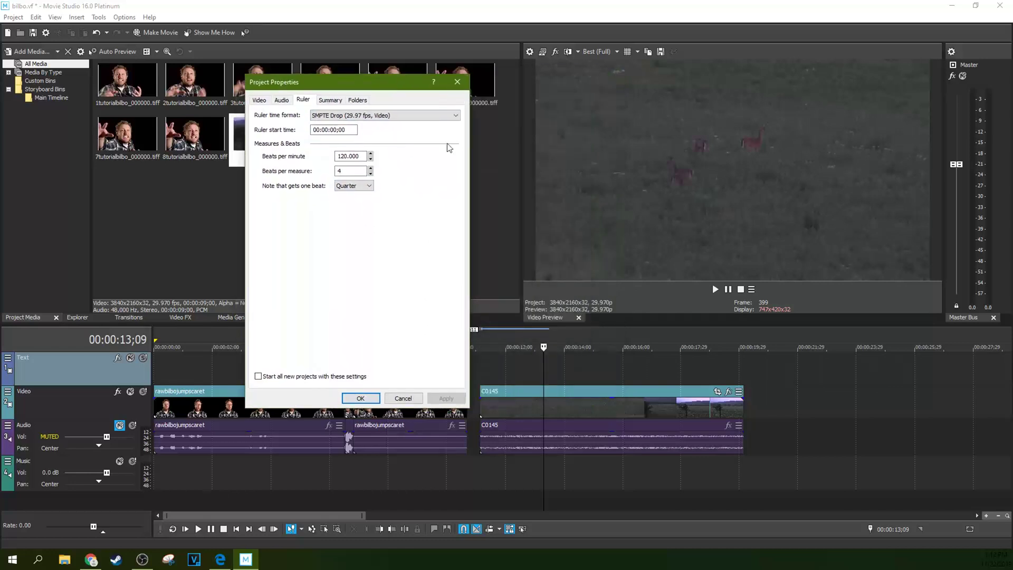
key("Return")
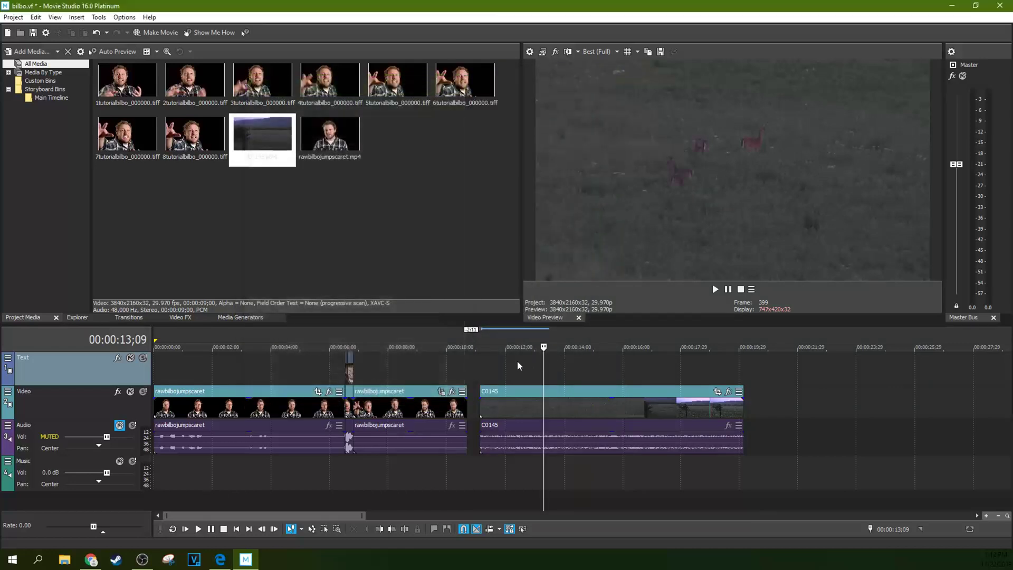
left_click(507, 359)
scroll(508, 359, "up", 3)
scroll(508, 359, "up", 10)
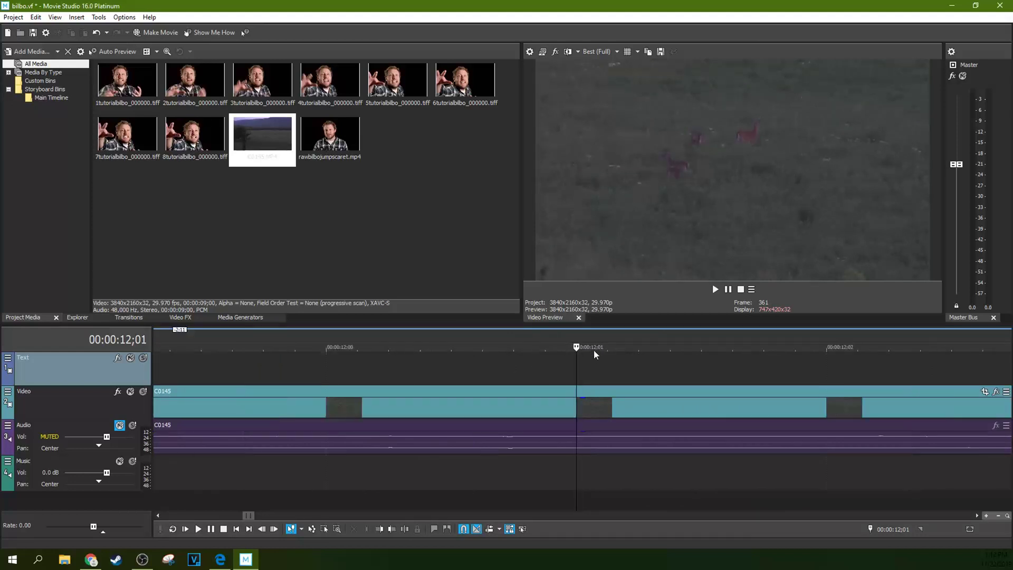
- Change the ruler time format to SMPTE Non-Drop (29.97 fps, Video), apply, and close
left_click(529, 51)
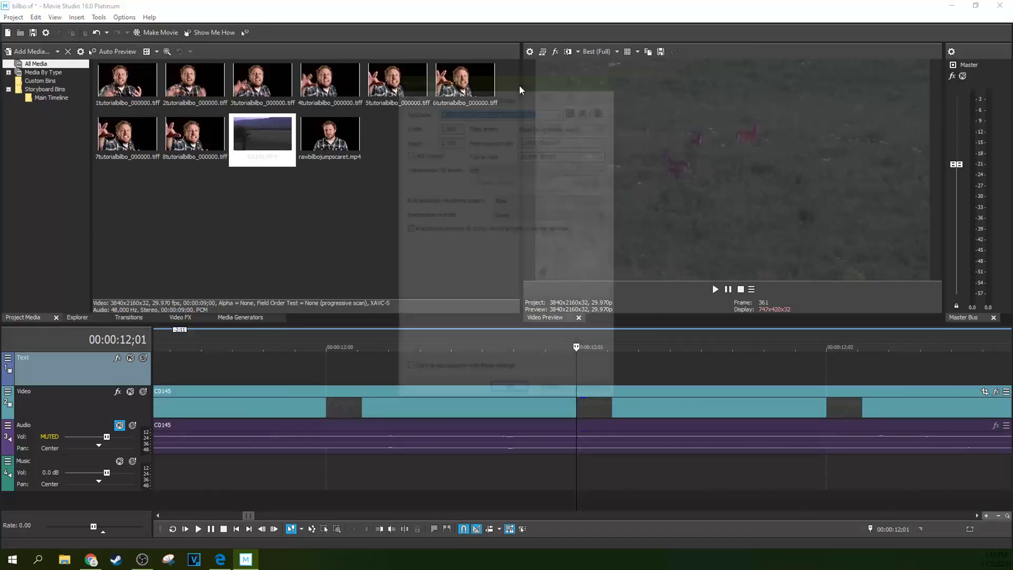
left_click(563, 110)
left_click(563, 110)
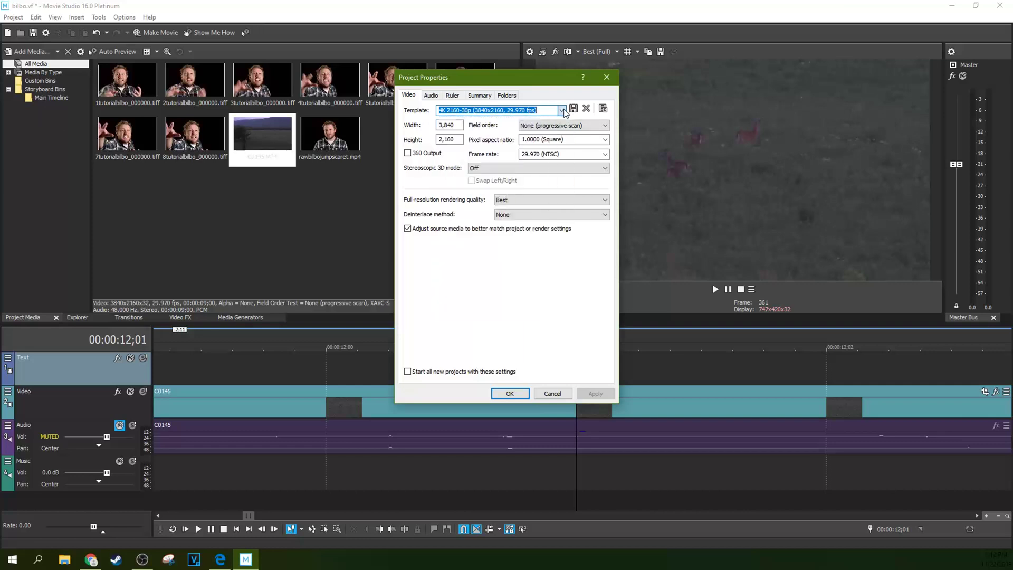
left_click(436, 96)
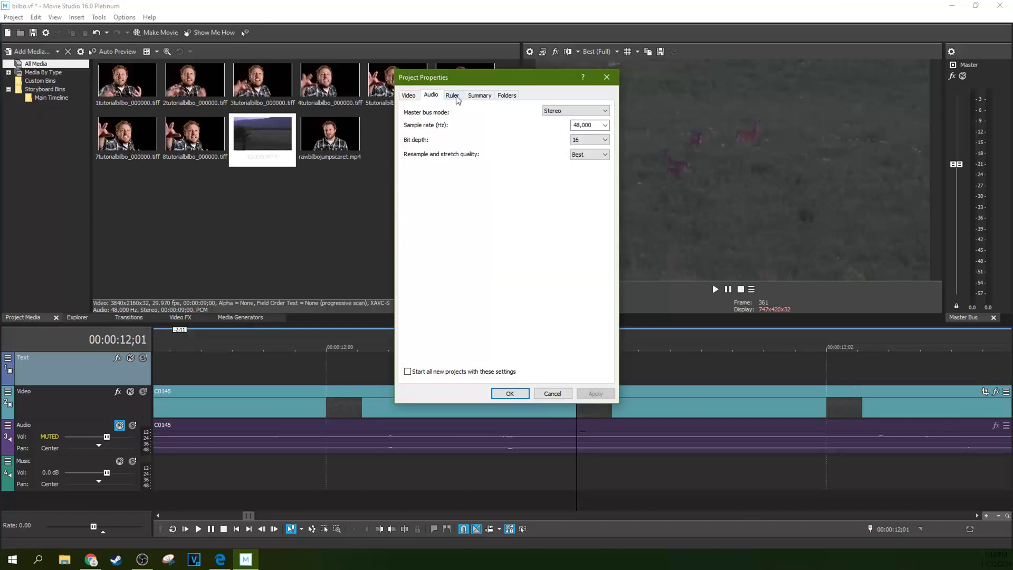
left_click(457, 99)
left_click(574, 111)
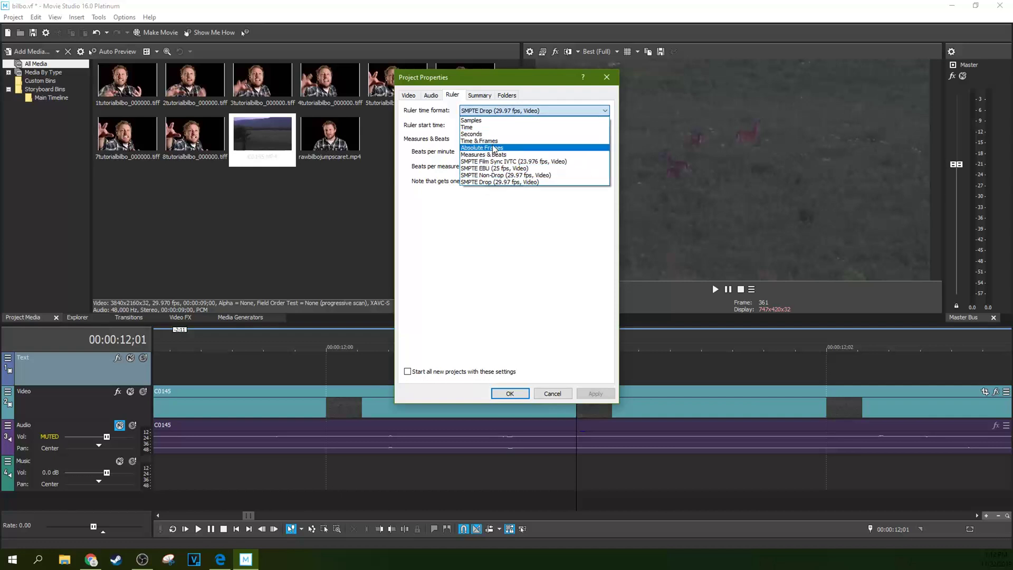
left_click(520, 176)
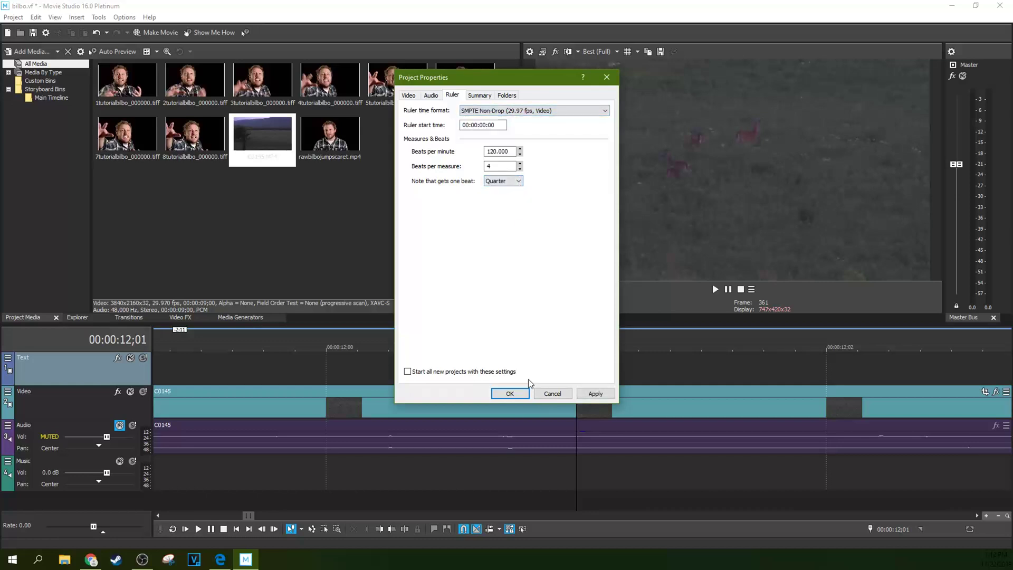
left_click(587, 394)
left_click(552, 394)
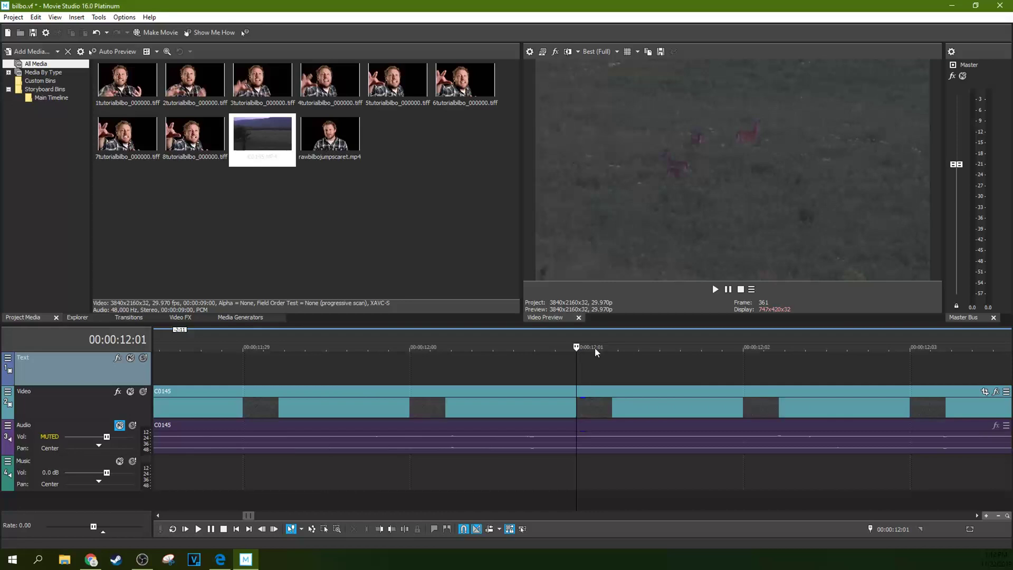
- Reopen Project Properties and set the ruler time format back to SMPTE Drop
left_click(532, 52)
left_click(454, 96)
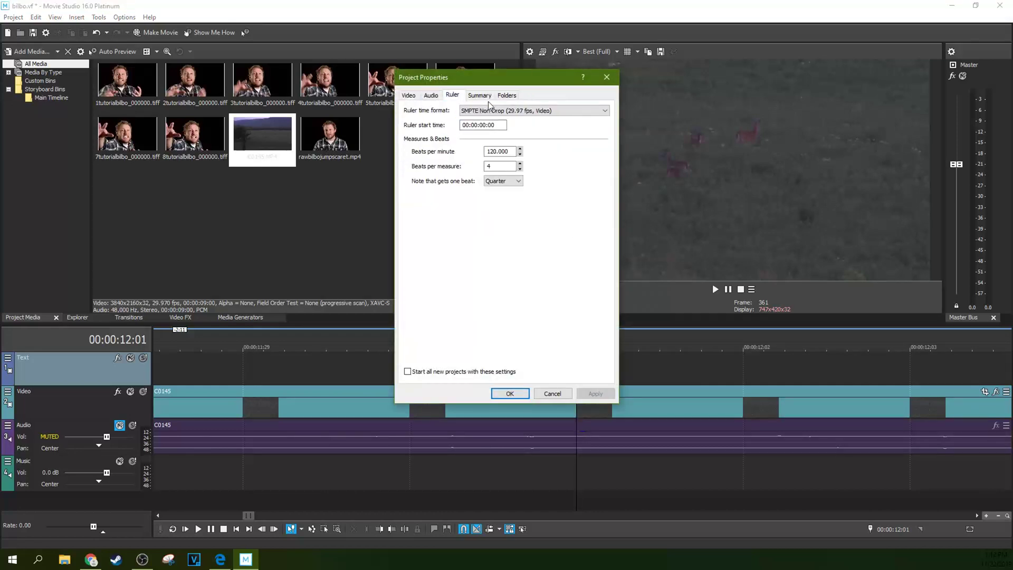
left_click(494, 111)
left_click(487, 180)
left_click(468, 127)
left_click(531, 112)
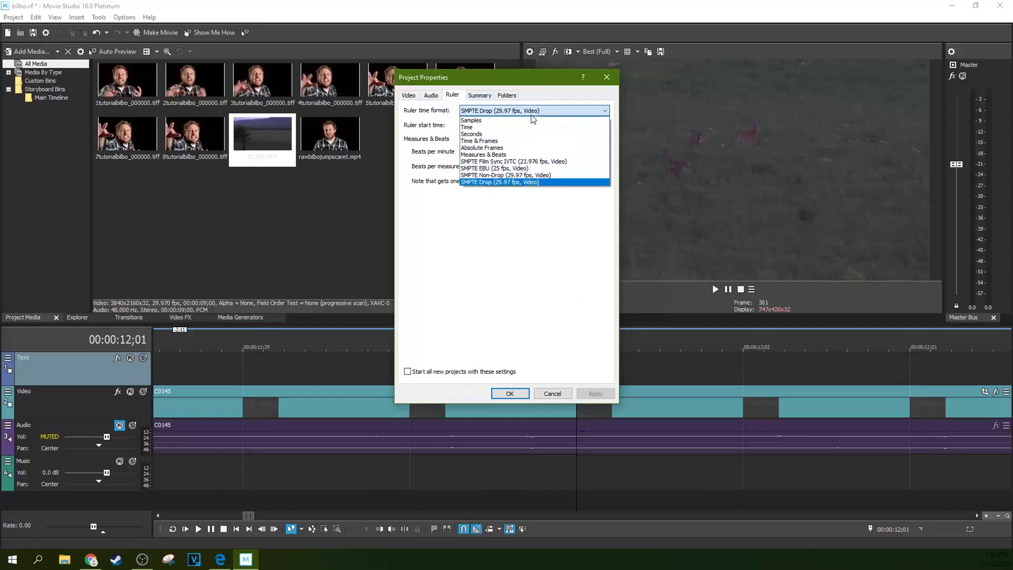
left_click(532, 114)
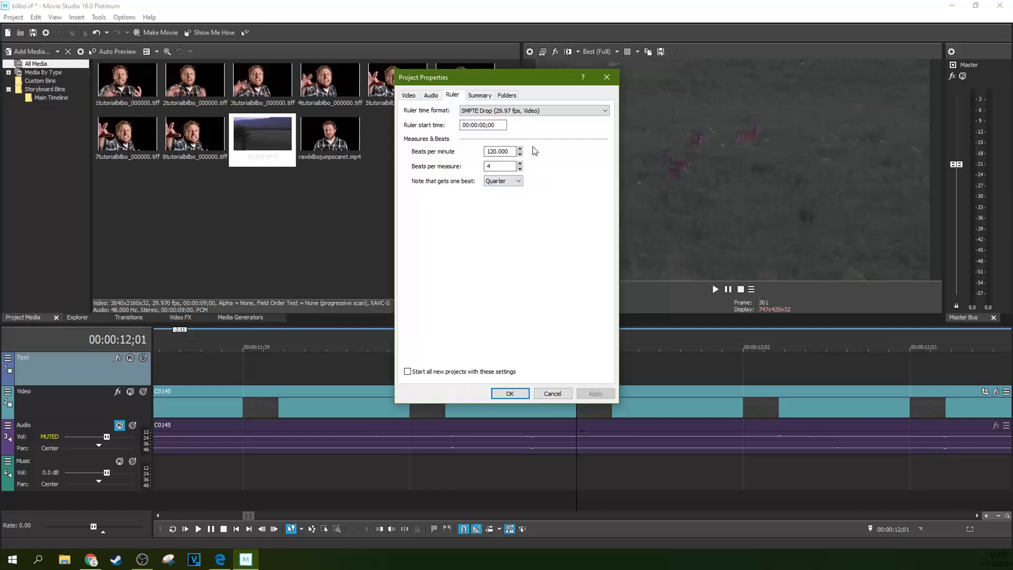
- Leave the beat note at Quarter and bring up the project Summary page
left_click(520, 181)
left_click(520, 181)
left_click(519, 182)
left_click(501, 189)
left_click(431, 95)
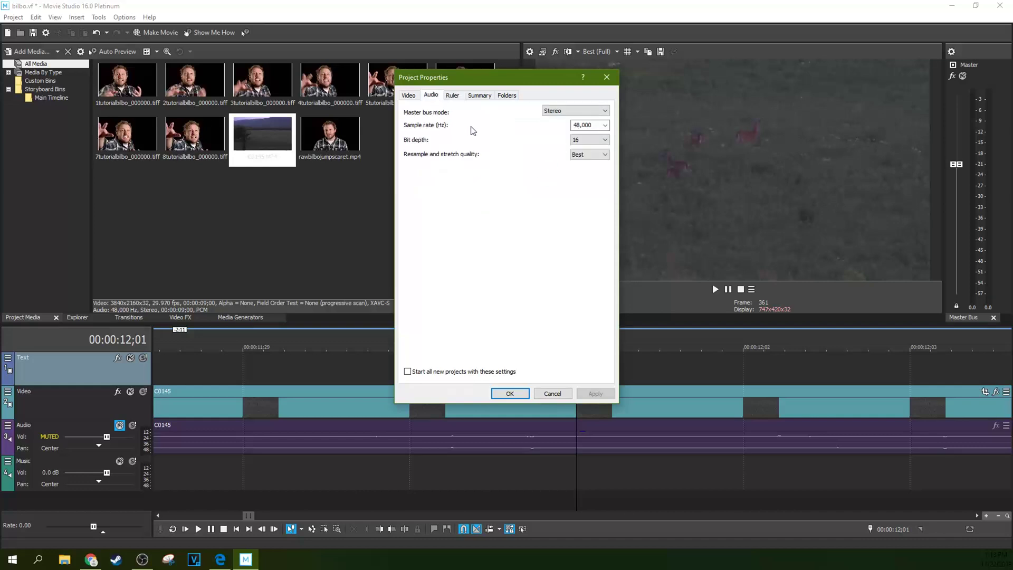
left_click(453, 96)
left_click(479, 95)
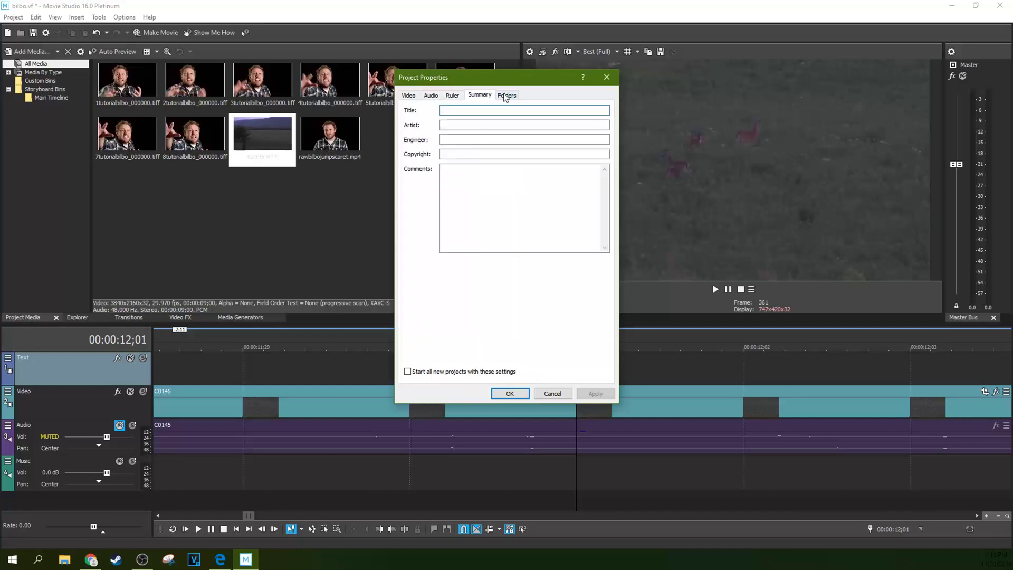
left_click(504, 96)
left_click(479, 95)
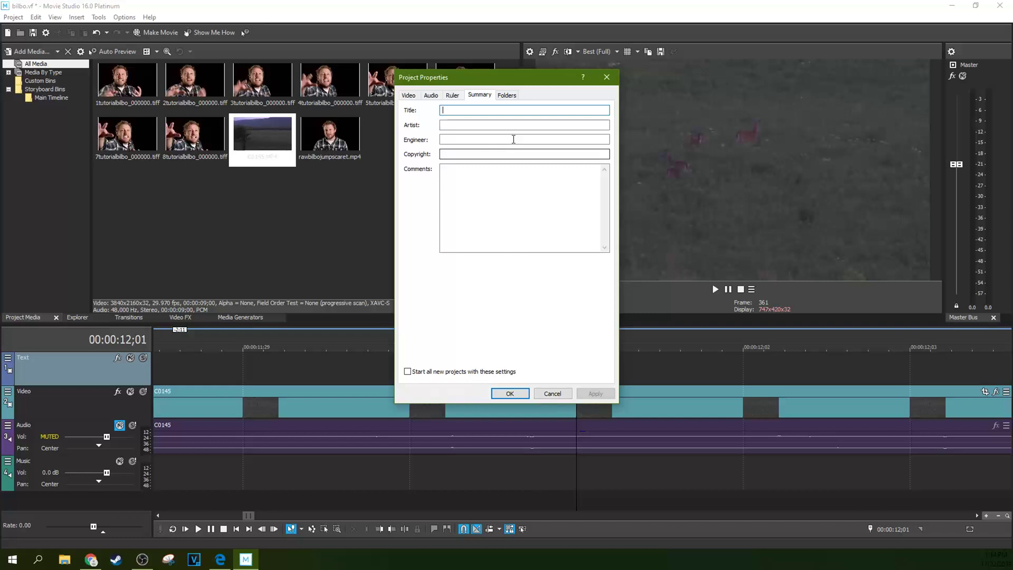
left_click(460, 154)
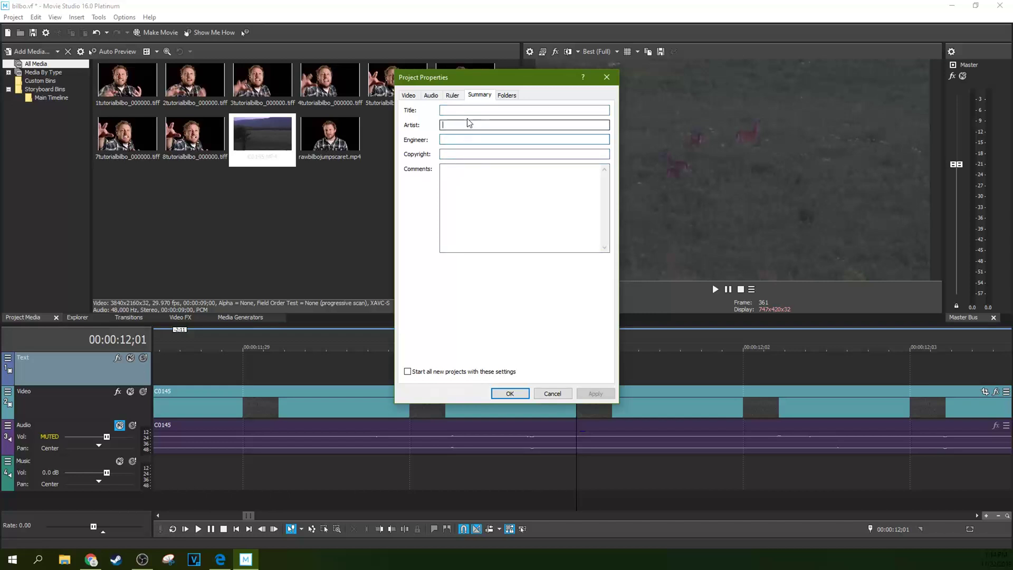
left_click(470, 109)
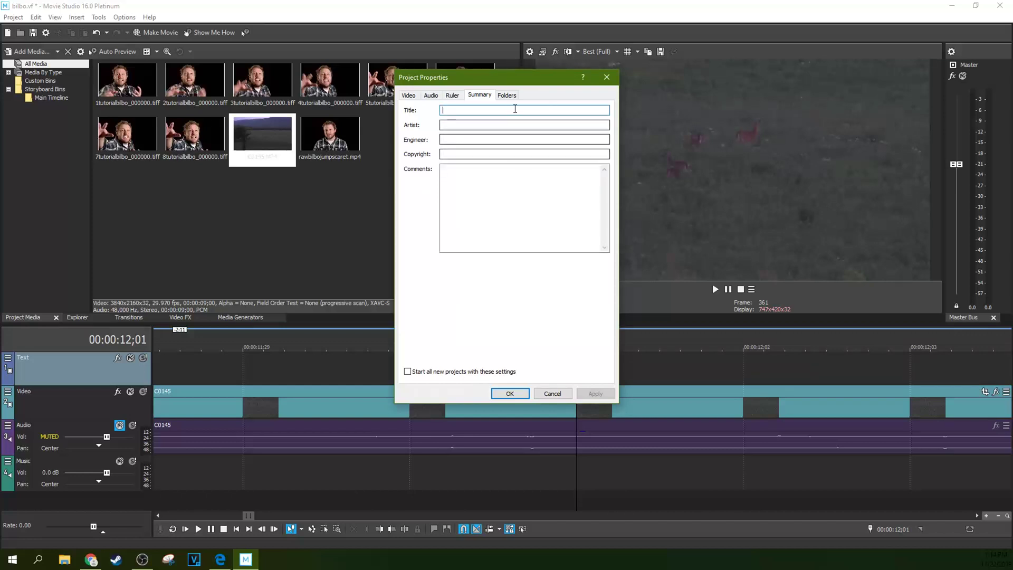
left_click(500, 97)
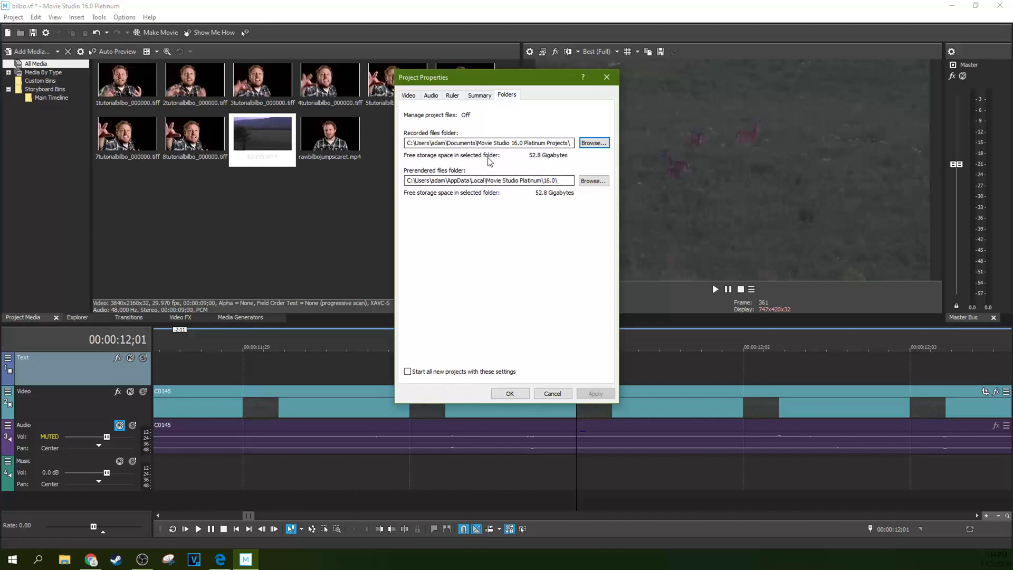
- Select the full Prerendered files folder path on the Folders page
left_click_drag(406, 180, 564, 178)
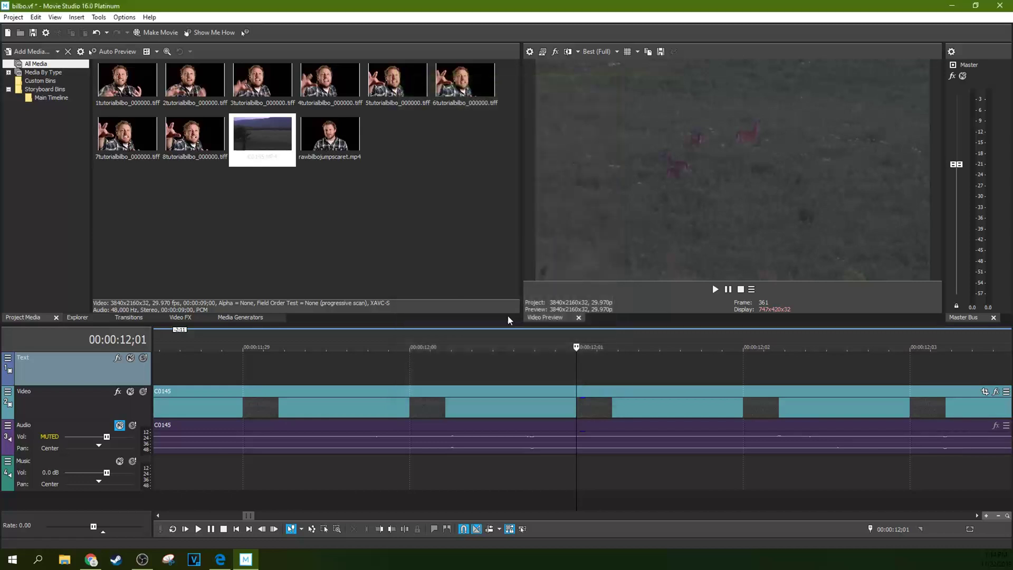
- Close the dialog, mark a 00:00:11;20–12;00 time selection, then clear it without prerendering
left_click(607, 77)
left_click_drag(469, 344, 523, 344)
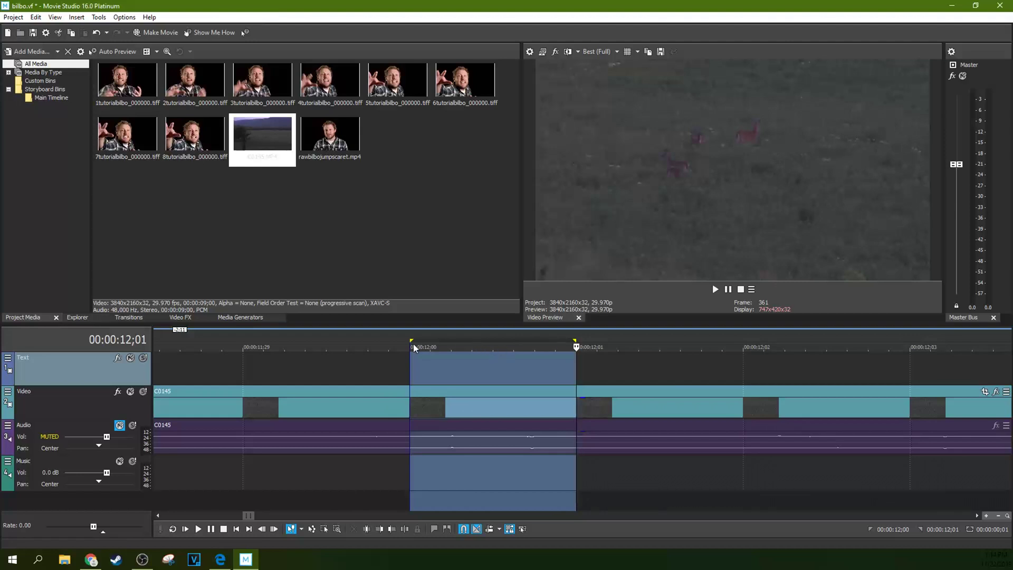
scroll(473, 353, "down", 5)
left_click_drag(577, 344, 368, 344)
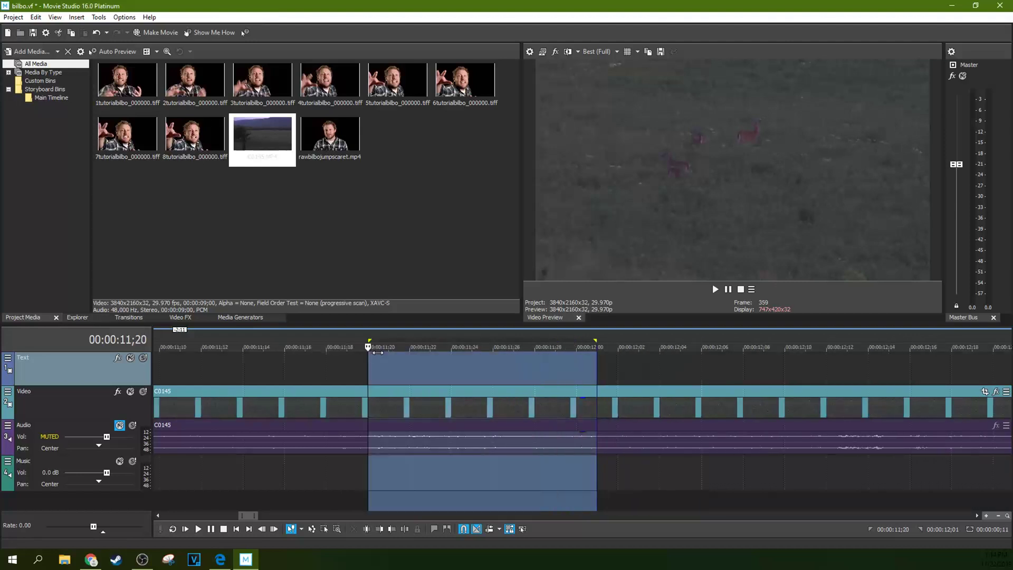
right_click(456, 341)
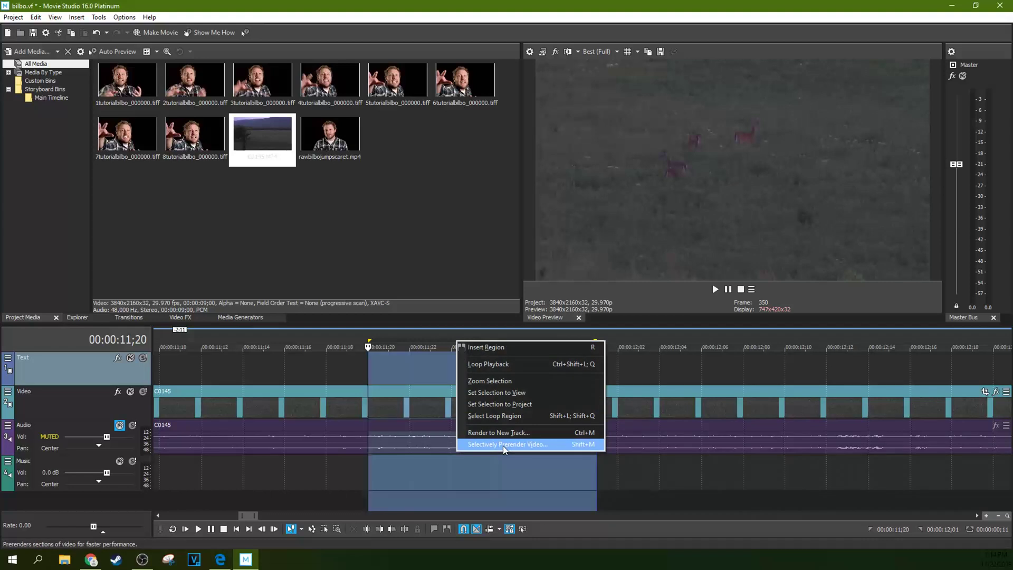
left_click(430, 360)
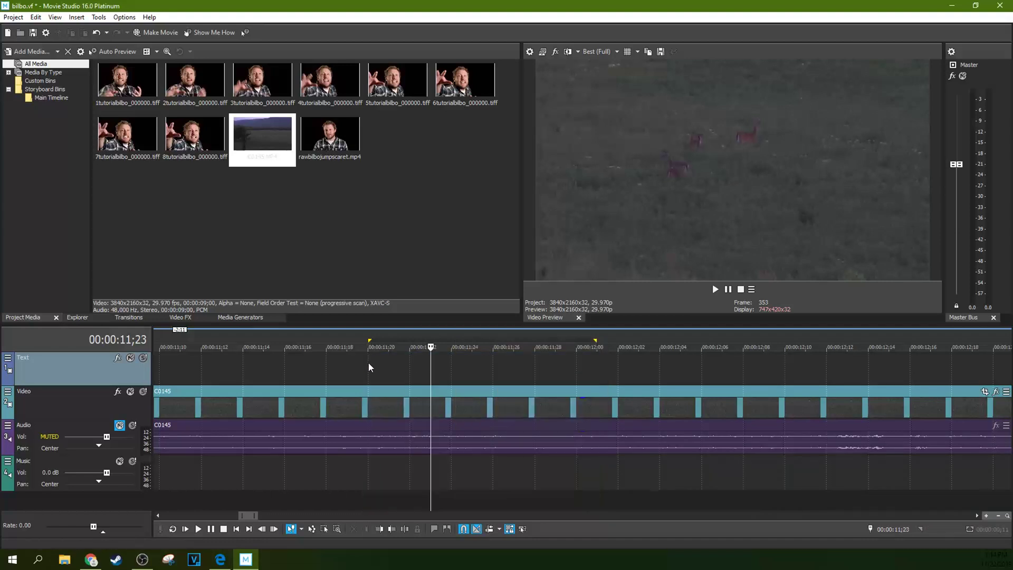
- Zoom the timeline out, settle the edit point at 00:00:11;27, and reopen Project Properties
scroll(362, 378, "down", 5)
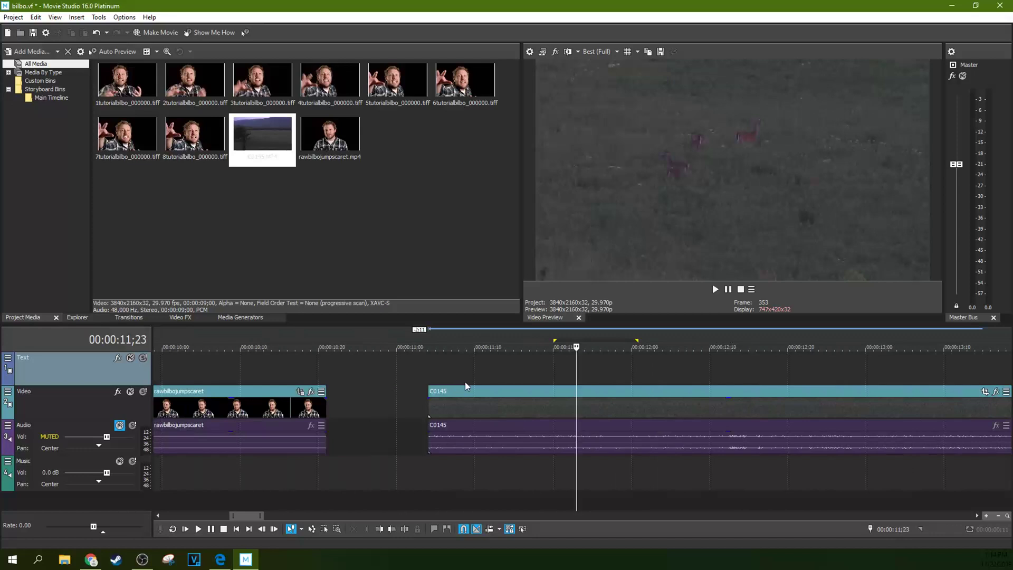
left_click(565, 356)
left_click(603, 353)
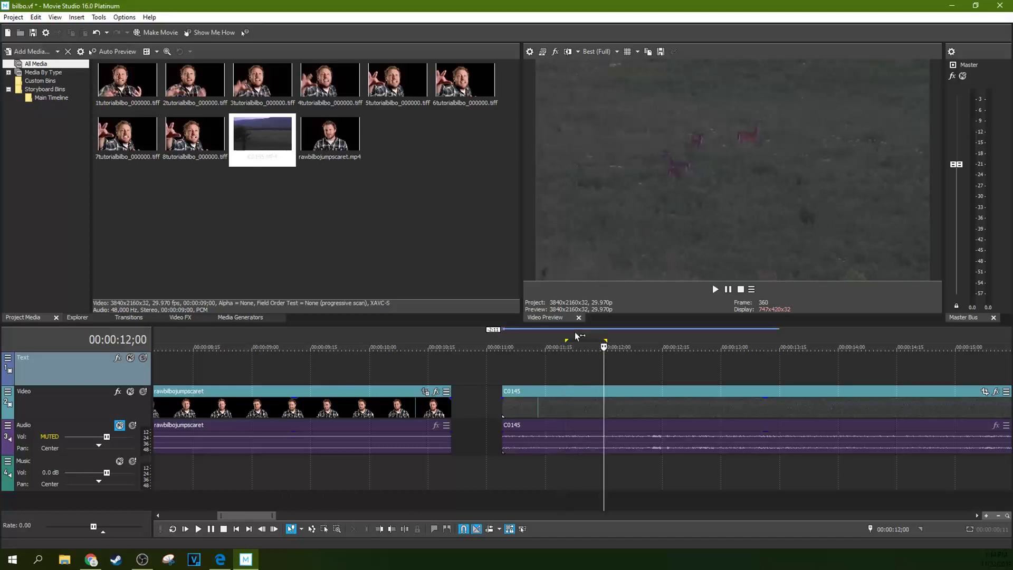
left_click(579, 359)
left_click(569, 359)
left_click(593, 357)
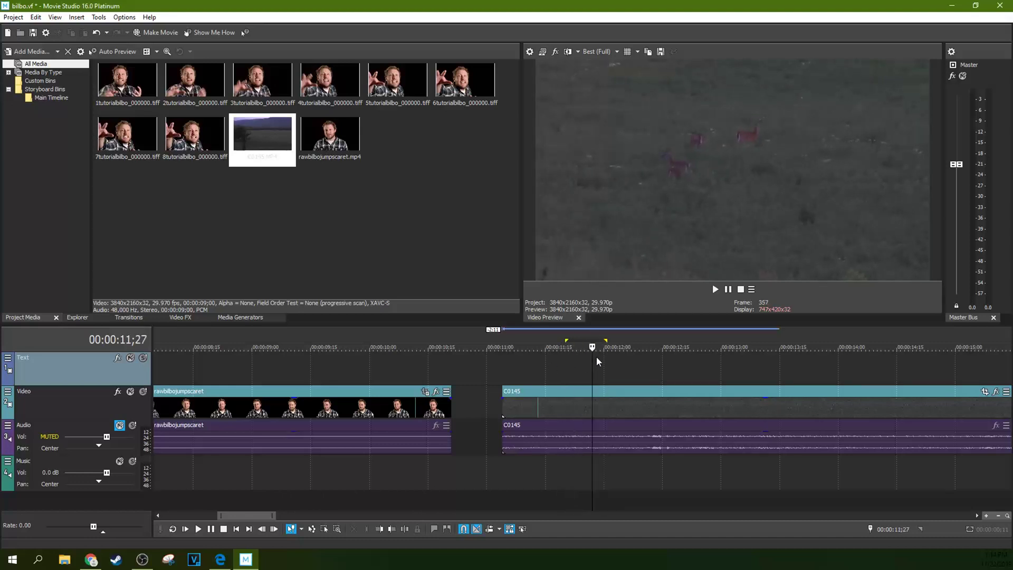
left_click(530, 51)
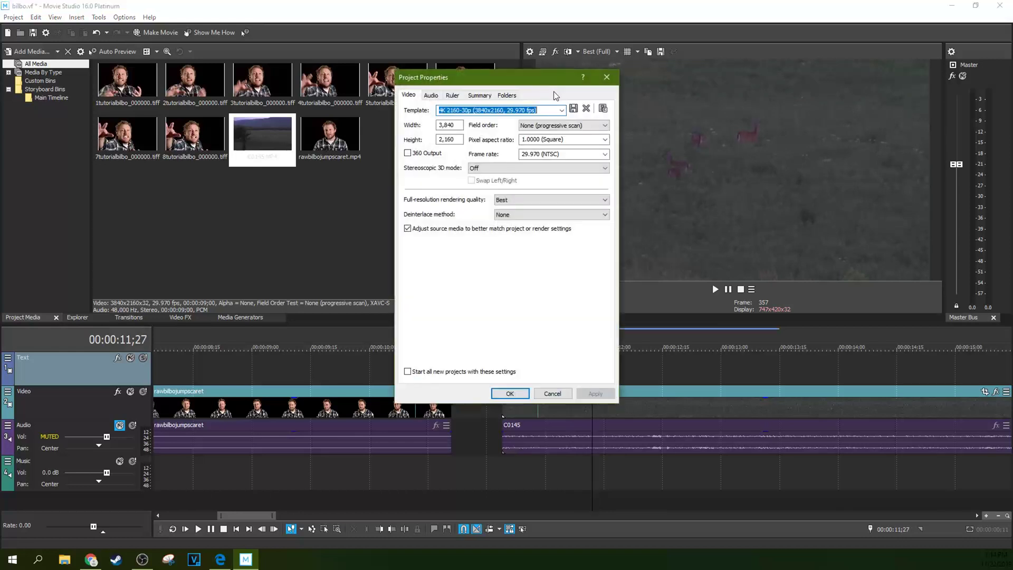
- Review the Folders page's prerendered files path, return to Video settings, and close the dialog
left_click(507, 96)
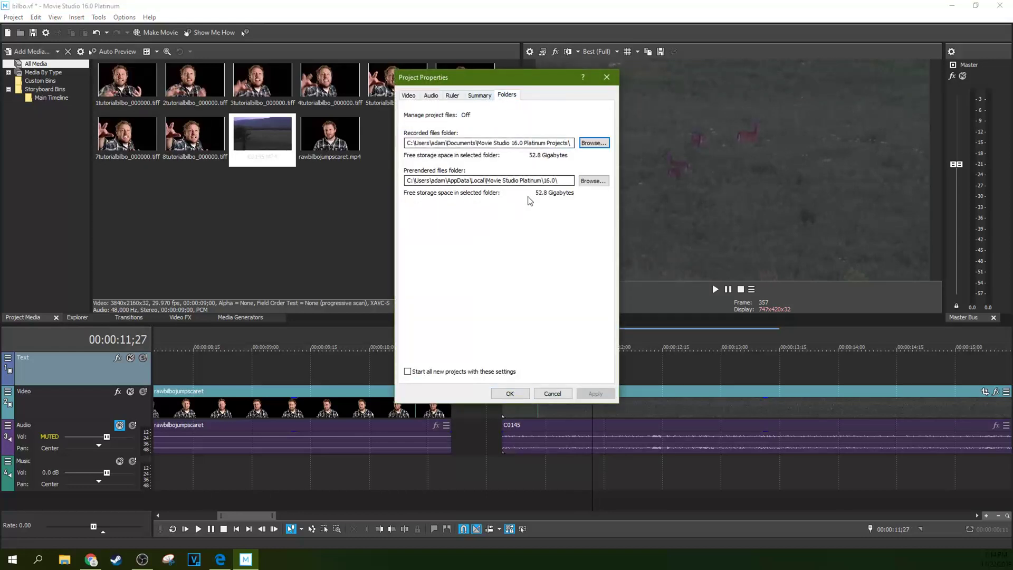
left_click(564, 179)
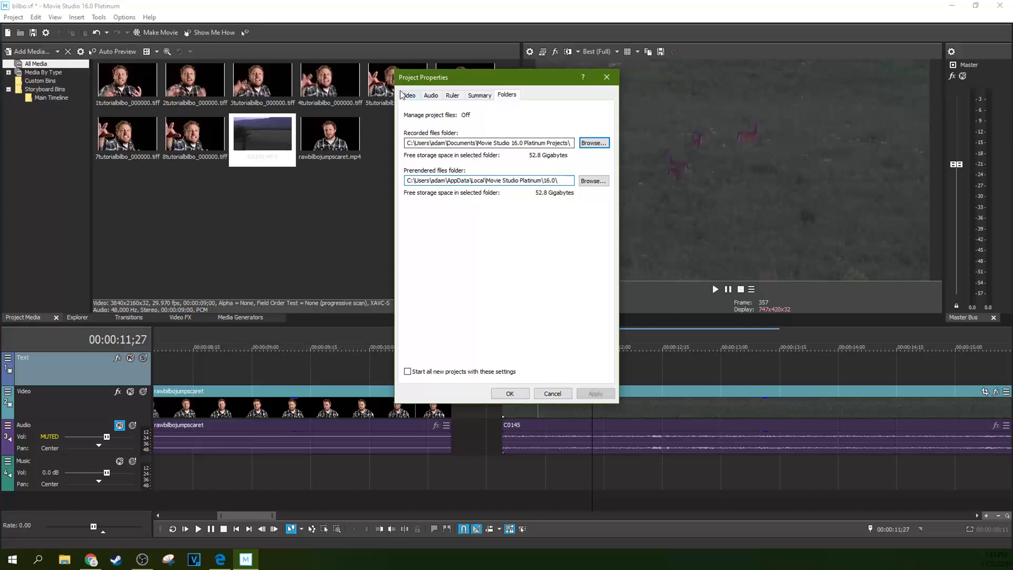
key("ctrl+Tab")
left_click(506, 95)
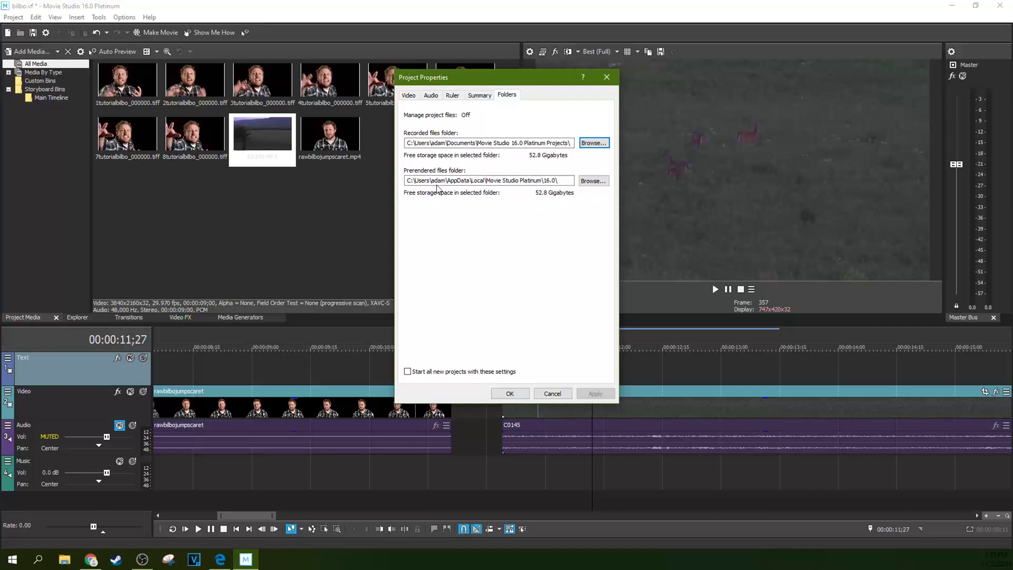
left_click(408, 95)
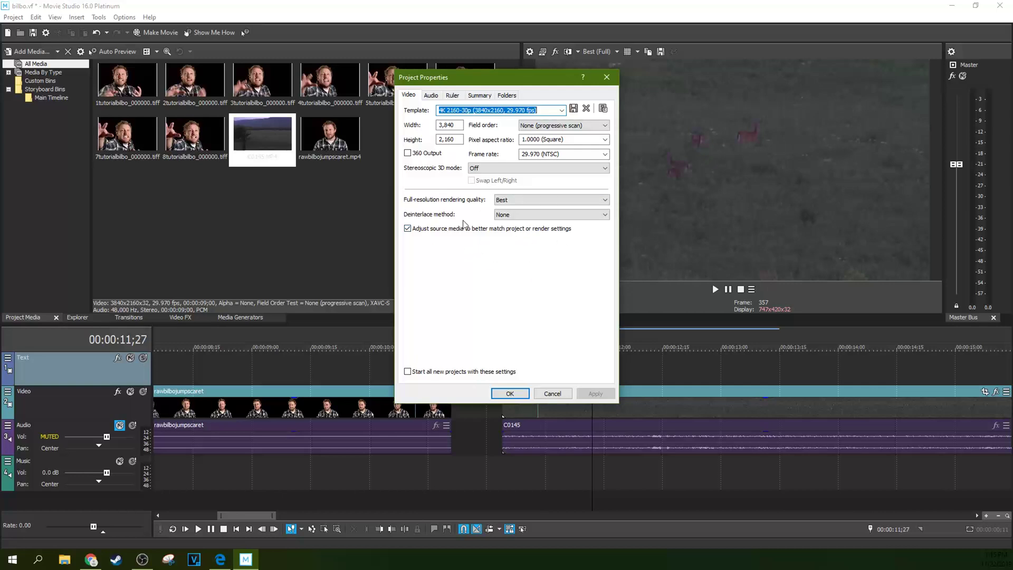
left_click_drag(500, 84, 469, 84)
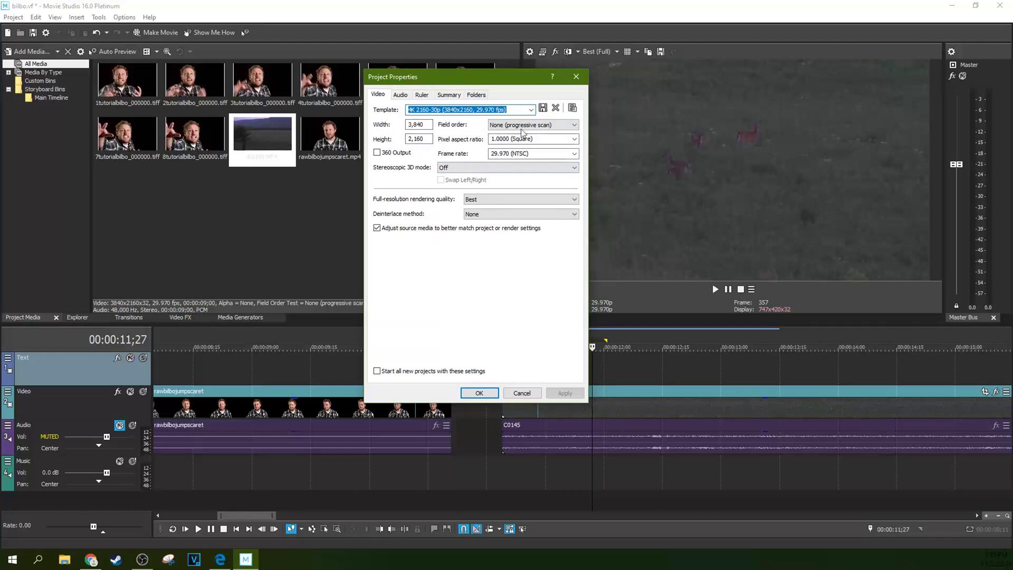
key("Return")
left_click(13, 17)
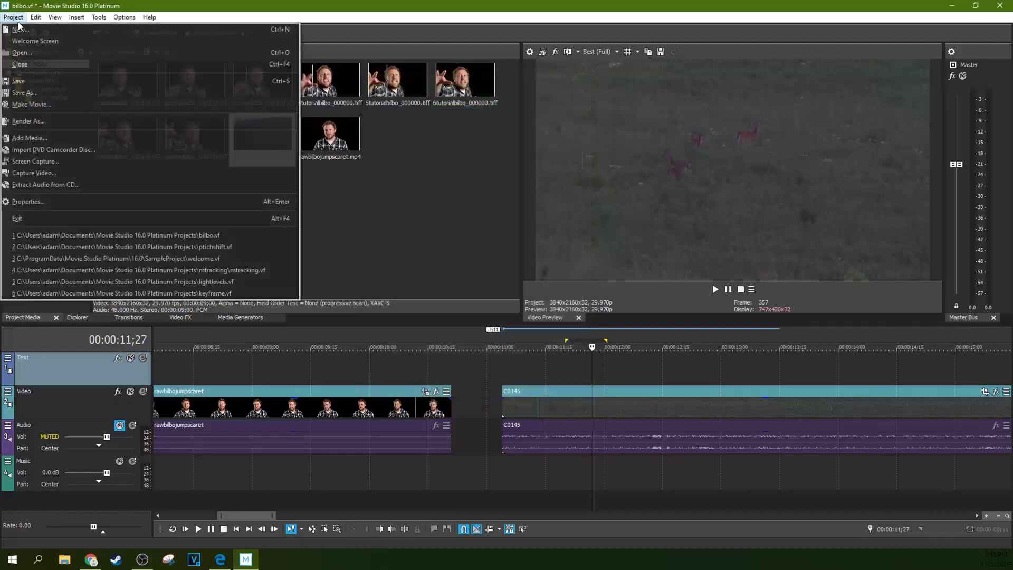
left_click(40, 122)
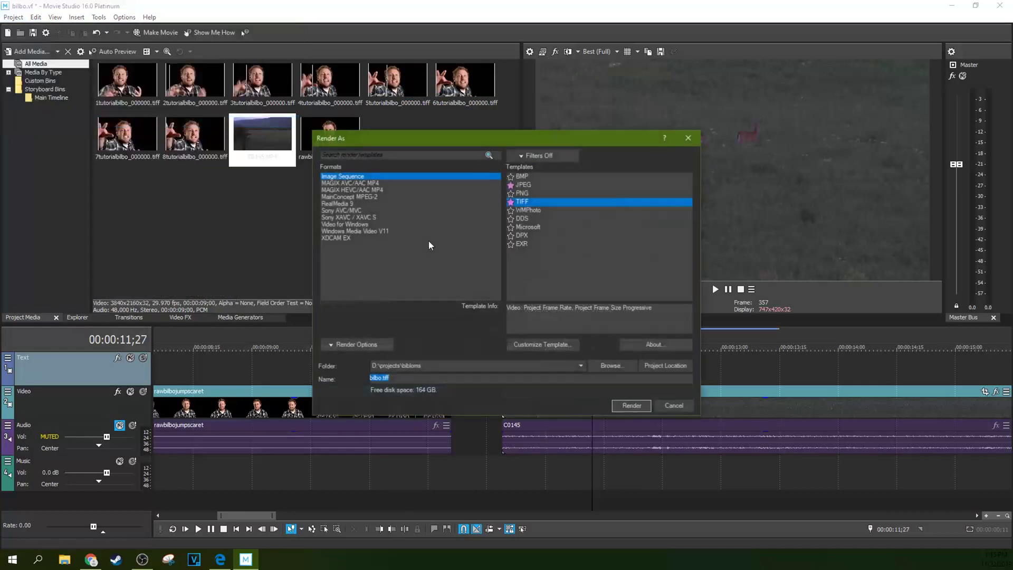
left_click(411, 183)
scroll(571, 238, "down", 5)
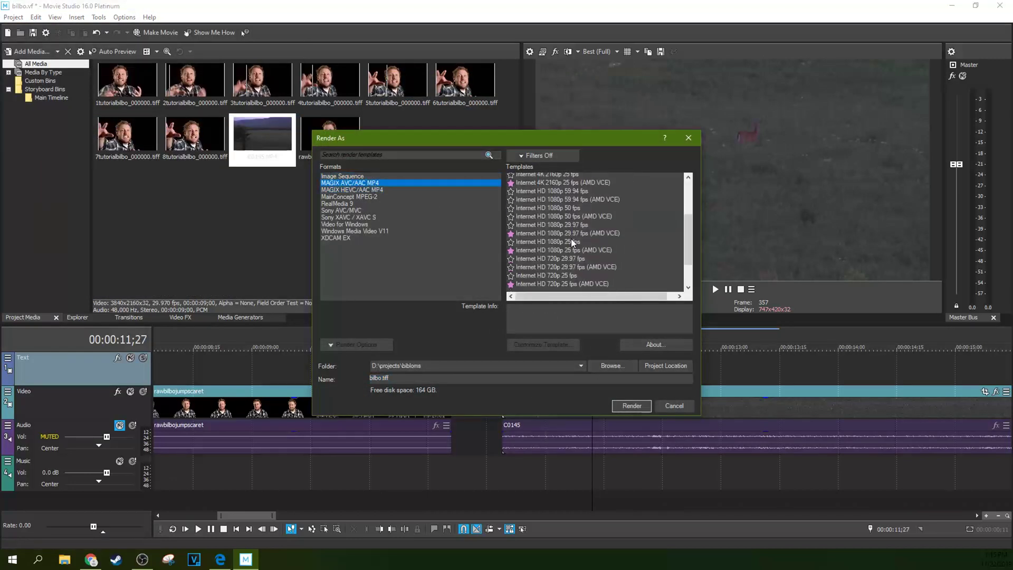
left_click_drag(527, 145, 292, 149)
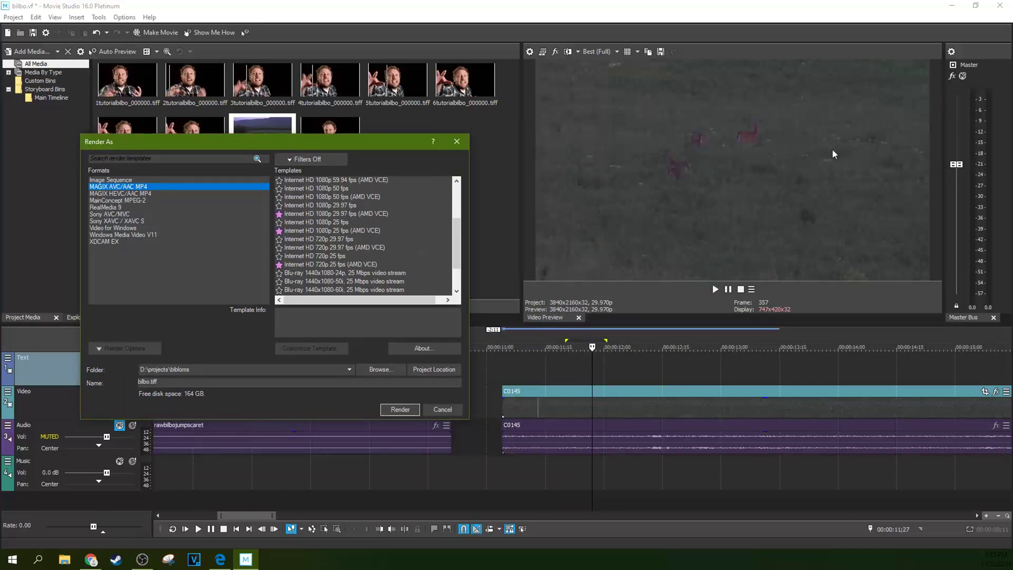
left_click_drag(381, 142, 435, 140)
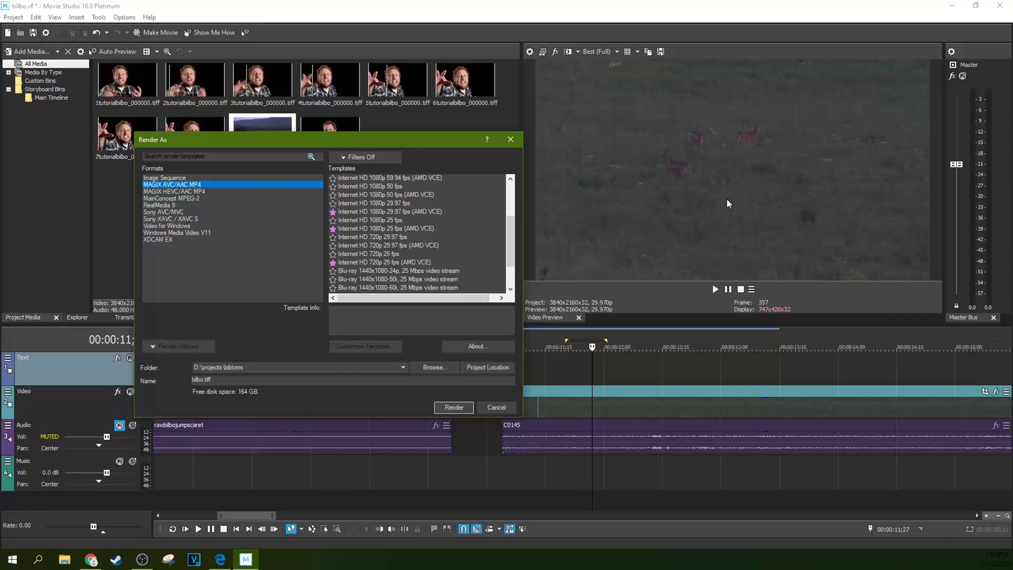
left_click_drag(451, 145, 707, 160)
left_click_drag(555, 161, 461, 152)
scroll(501, 264, "down", 2)
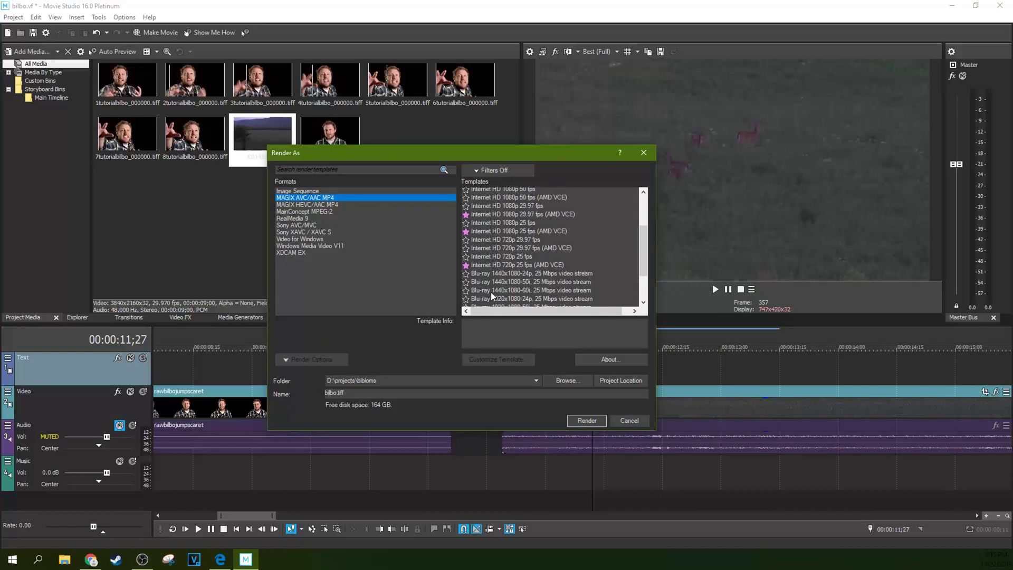
left_click(500, 293)
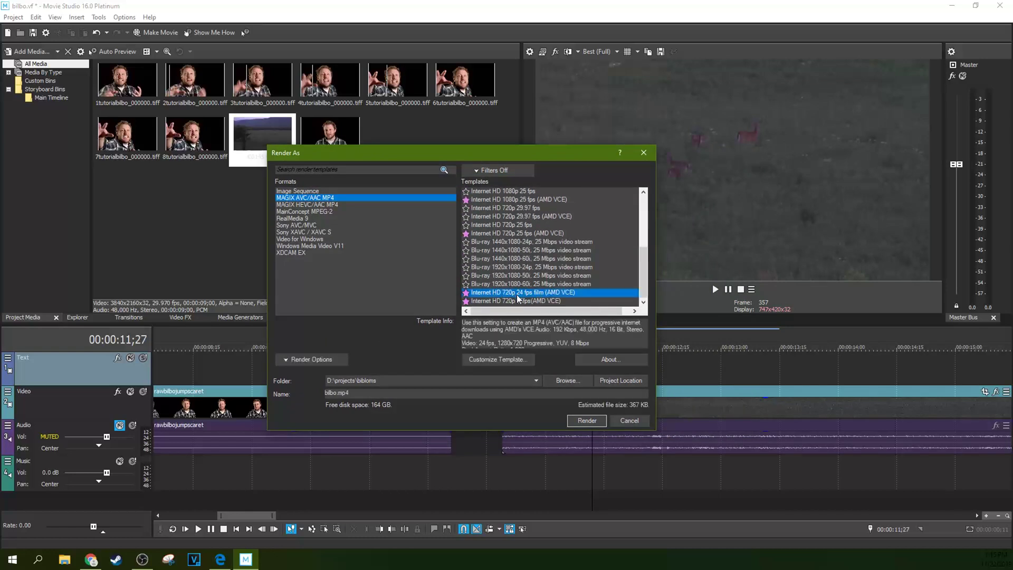
scroll(517, 294, "up", 6)
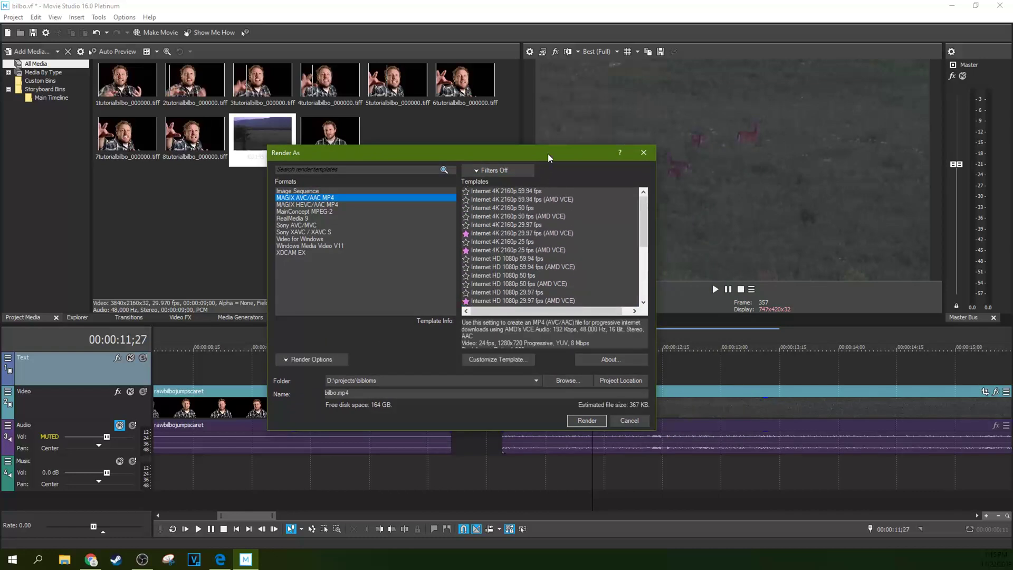
left_click_drag(548, 154, 493, 160)
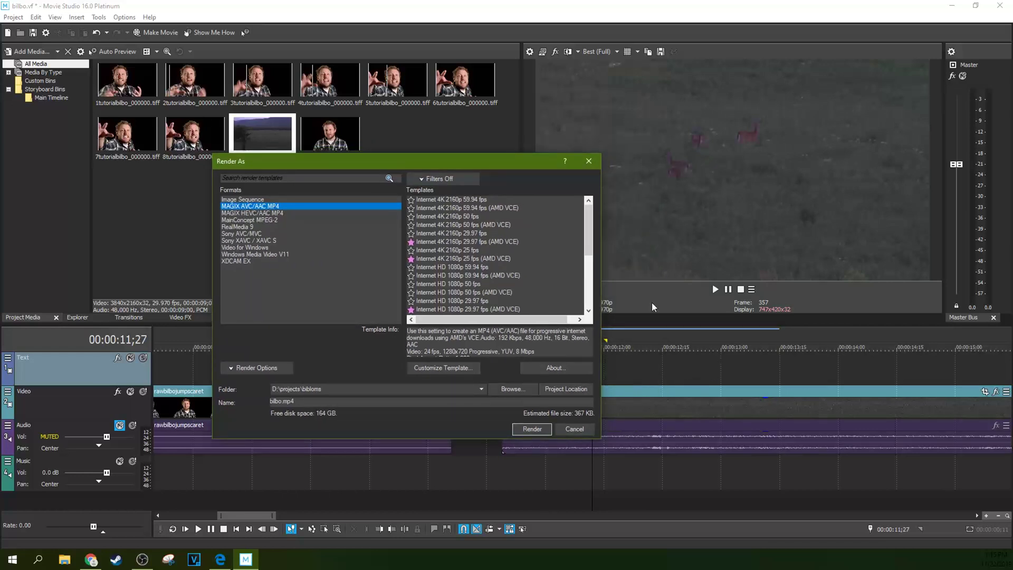
left_click_drag(509, 166, 533, 241)
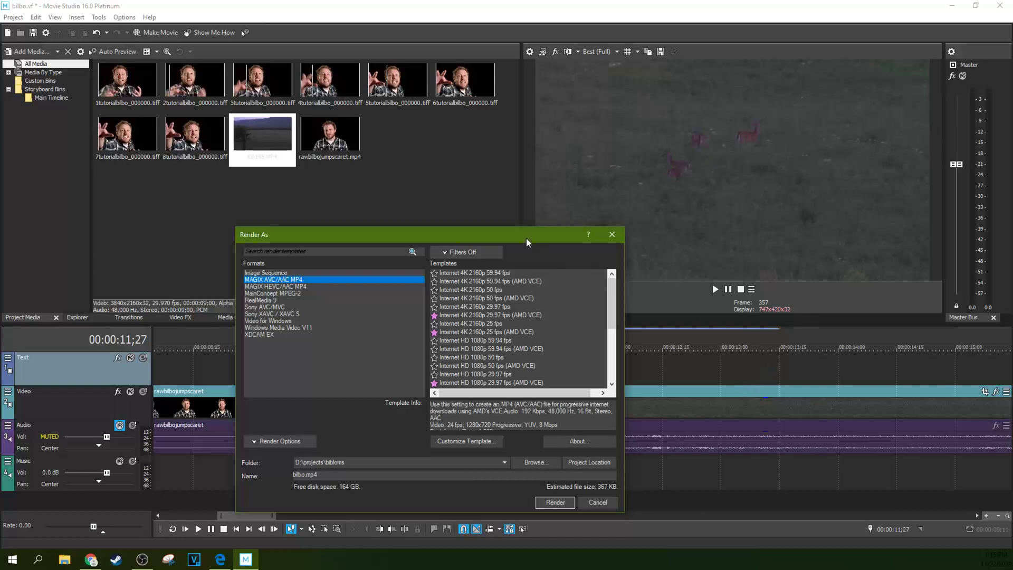
left_click_drag(527, 238, 539, 200)
scroll(526, 316, "down", 2)
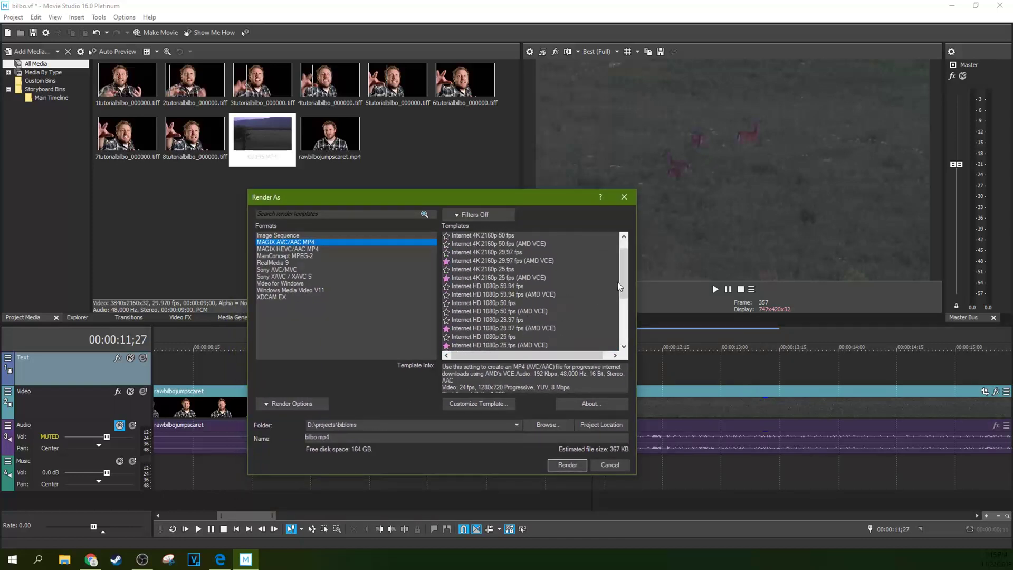
scroll(623, 289, "down", 5)
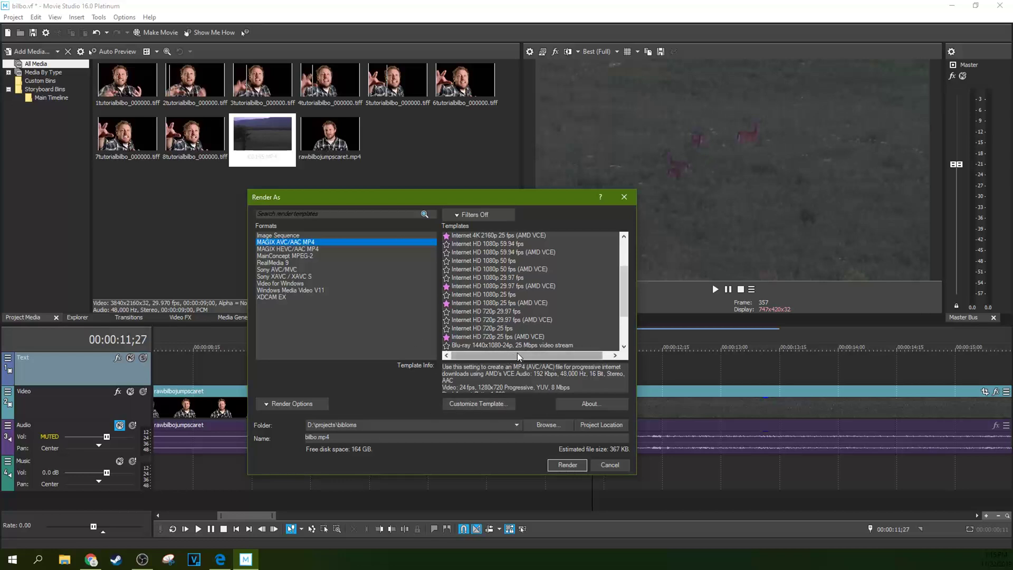
left_click(625, 197)
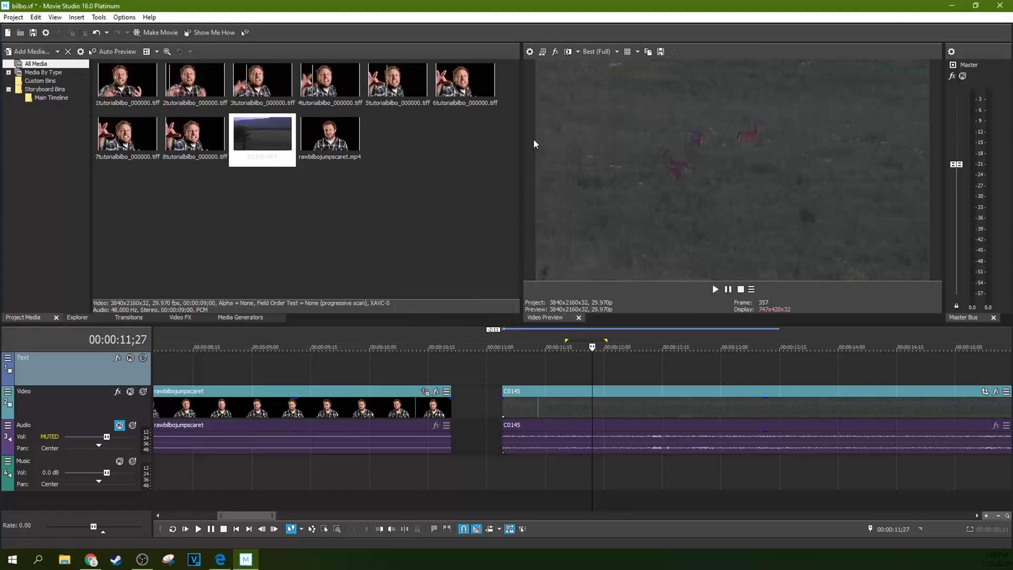
- Reopen Project Properties with Alt+Enter and check that Field order is progressive scan
key("alt+Return")
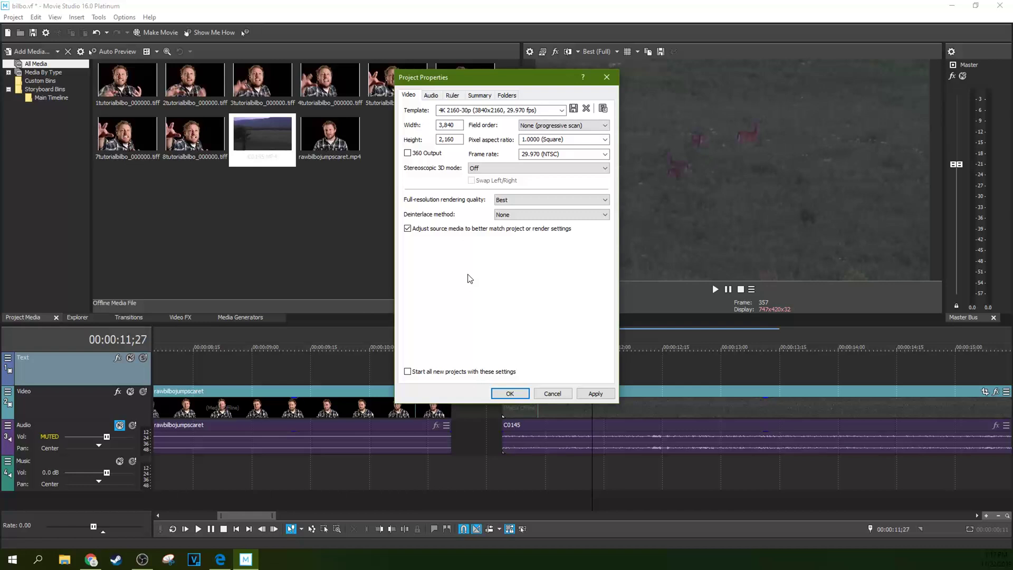
left_click(564, 125)
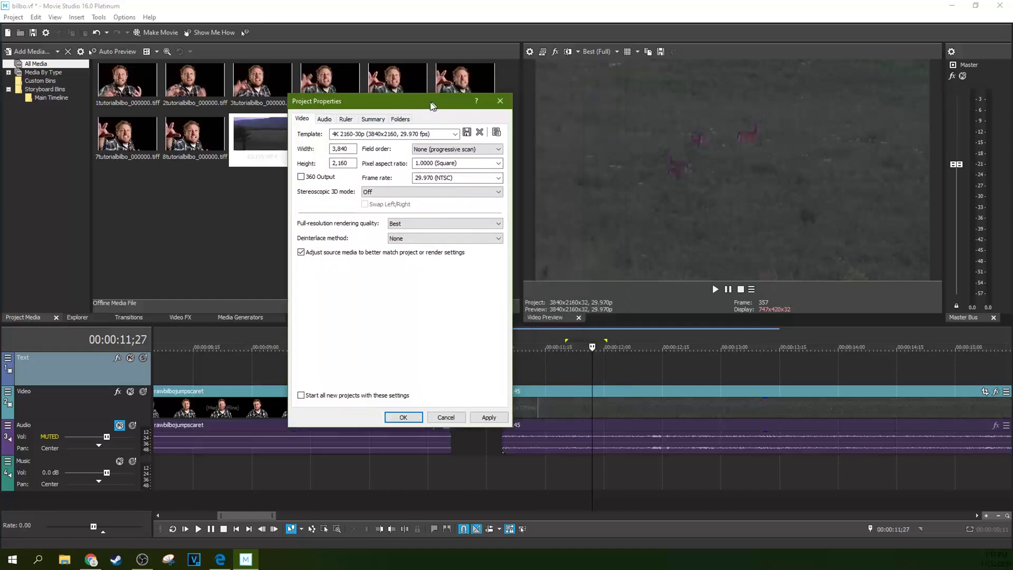
left_click_drag(539, 78, 431, 102)
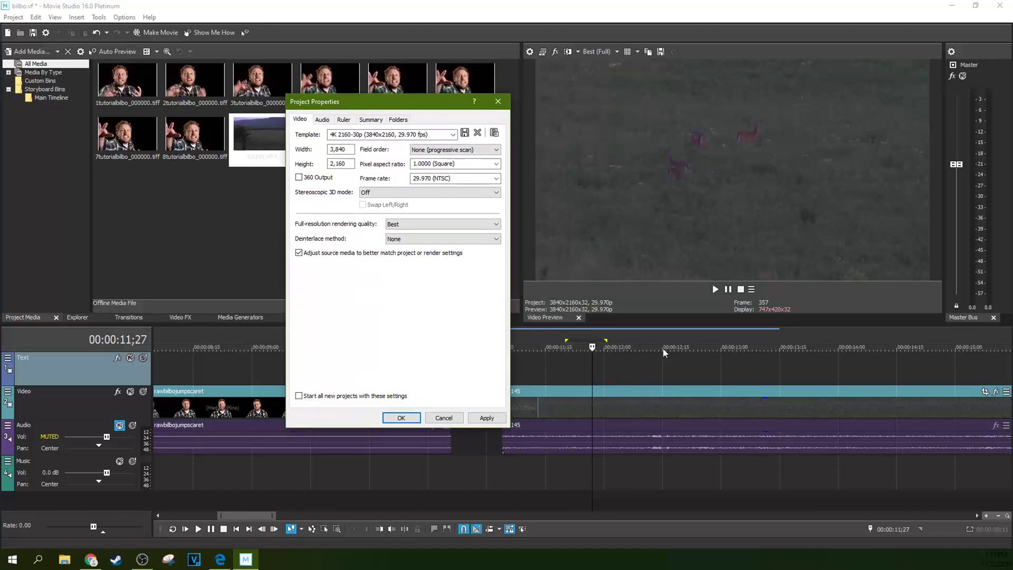